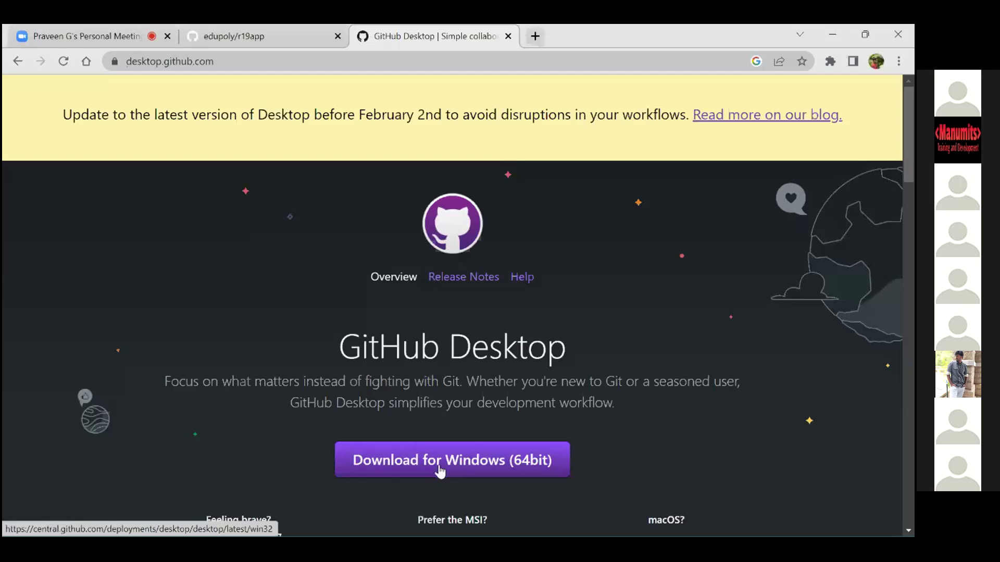
Download GitHub Desktop for Windows (64bit), keep the file, and run GitHubDesktopSetup-x64.exe from the Downloads folder.
{"action": "left_click", "coordinate": [439, 471]}
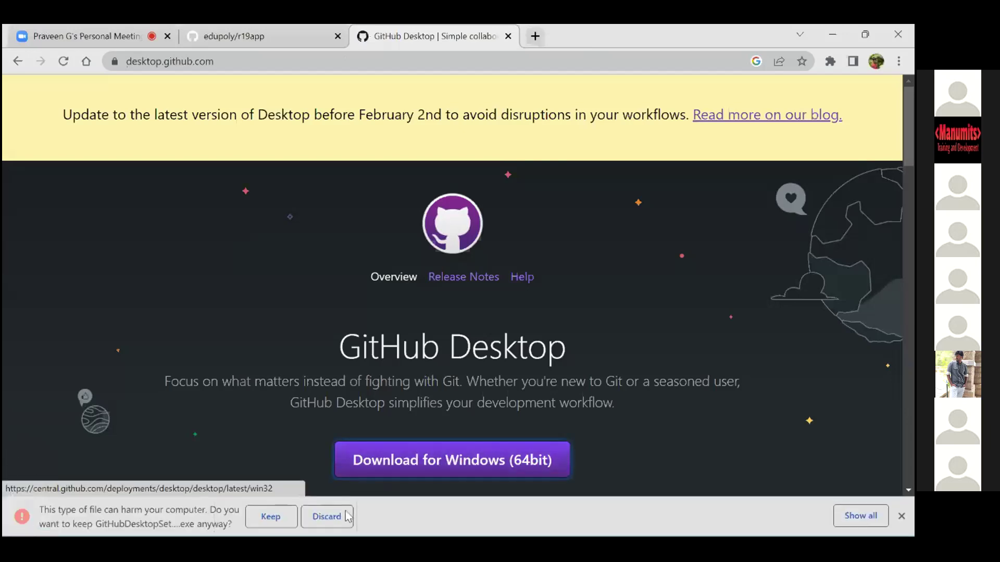
{"action": "left_click", "coordinate": [269, 518]}
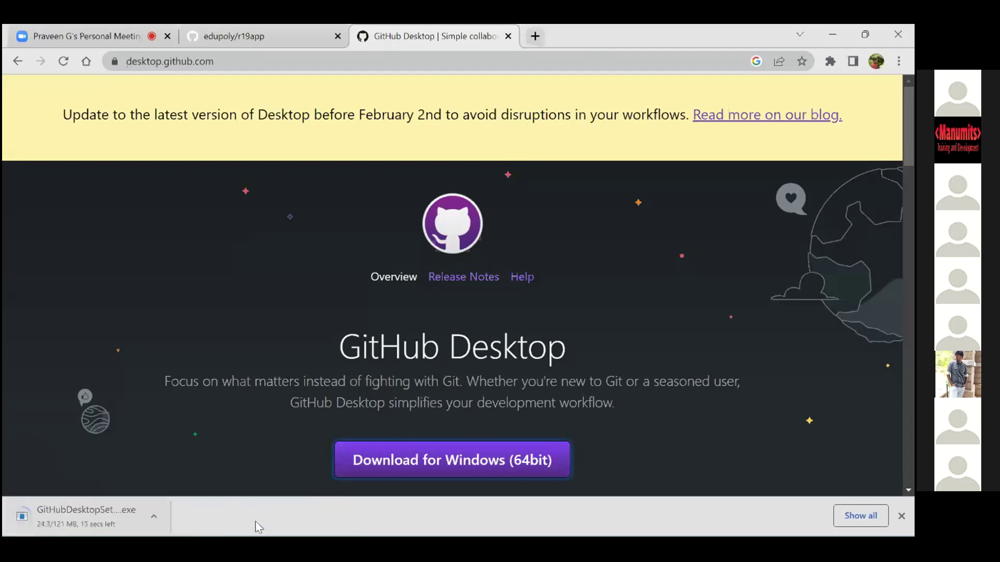
{"action": "left_click", "coordinate": [154, 518]}
{"action": "left_click", "coordinate": [191, 467]}
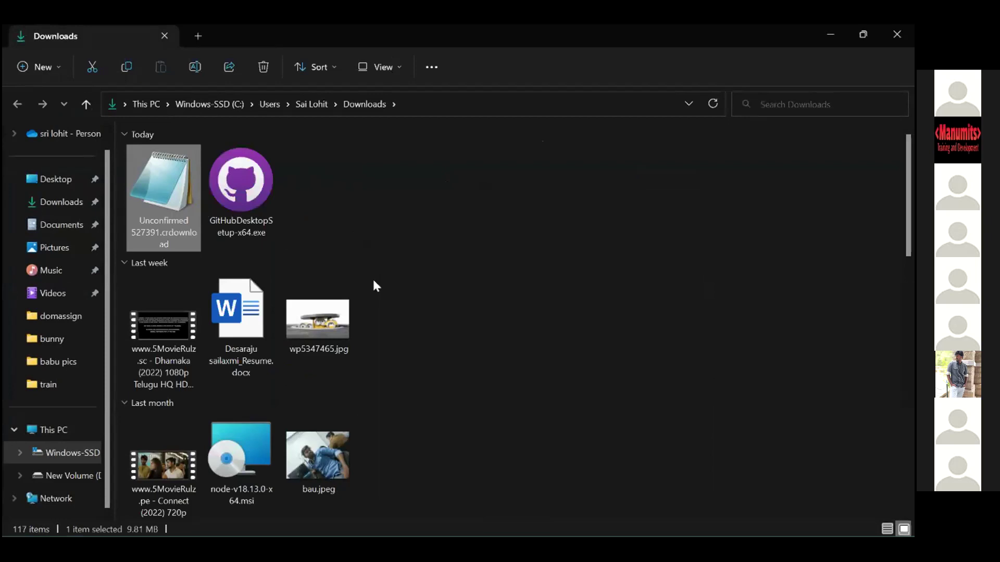
{"action": "double_click", "coordinate": [247, 186]}
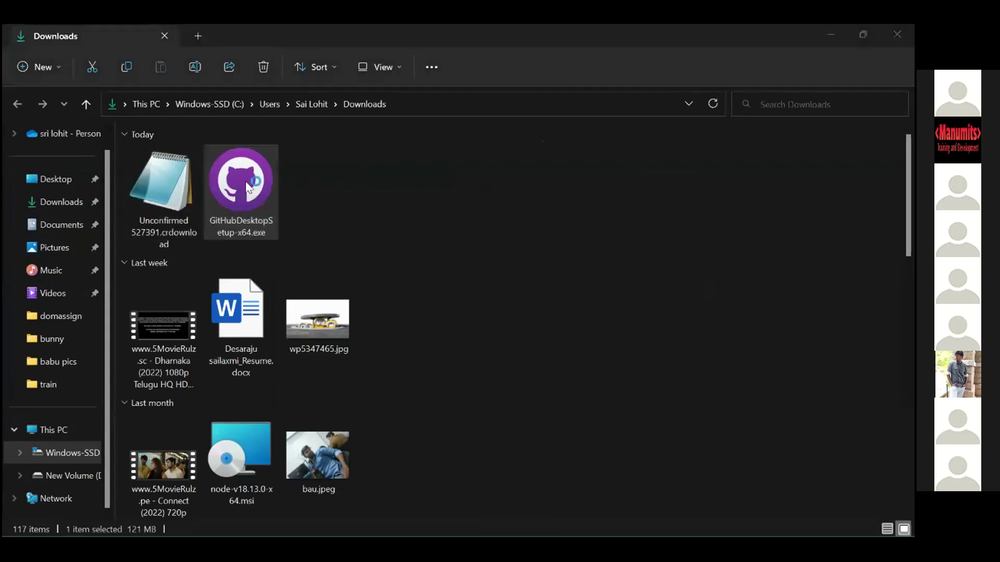
{"action": "key", "text": "alt+Tab"}
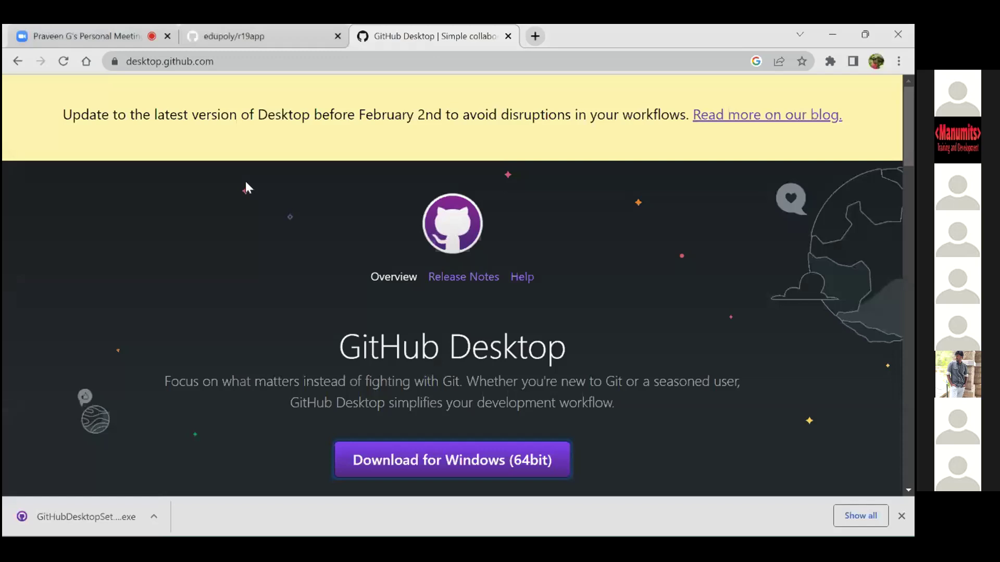
{"action": "key", "text": "alt+Tab"}
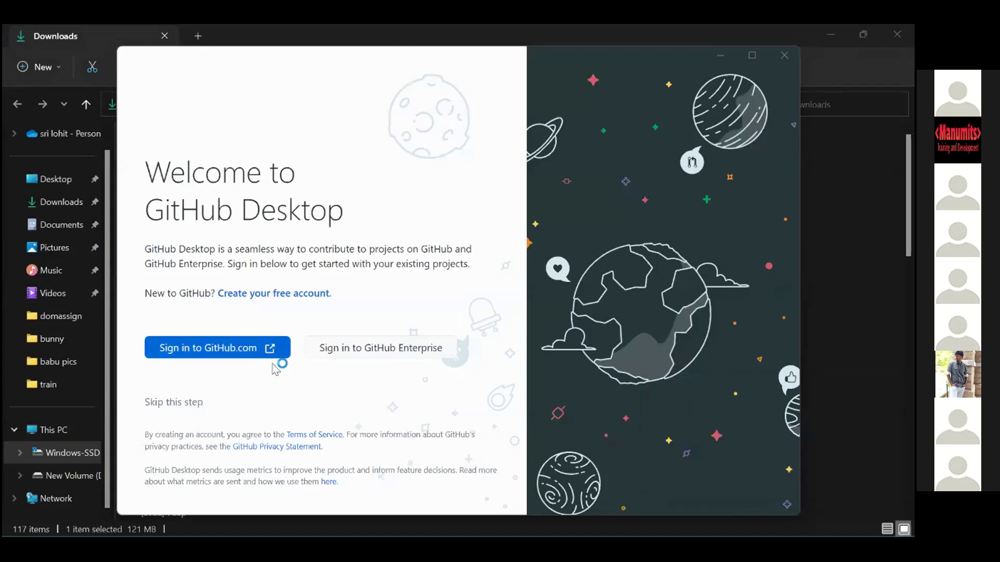
Start signing in to GitHub.com from GitHub Desktop and authorize the desktop application for the account.
{"action": "left_click", "coordinate": [186, 405]}
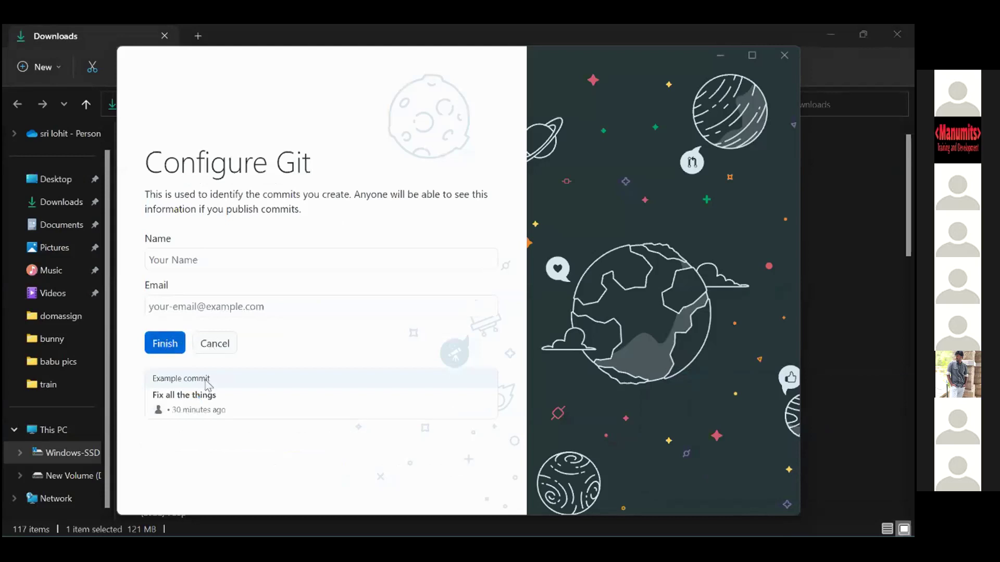
{"action": "left_click", "coordinate": [215, 343]}
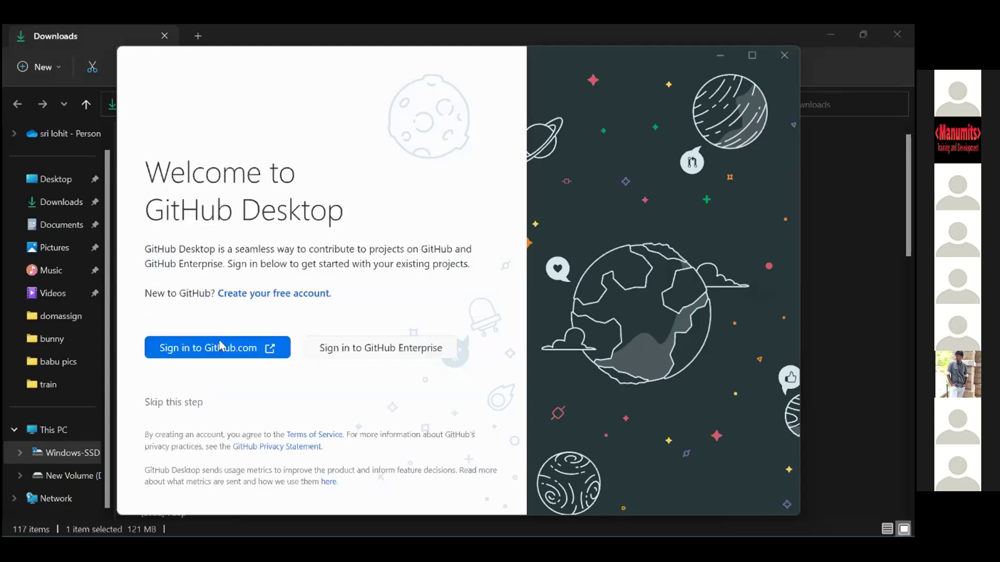
{"action": "left_click", "coordinate": [227, 353]}
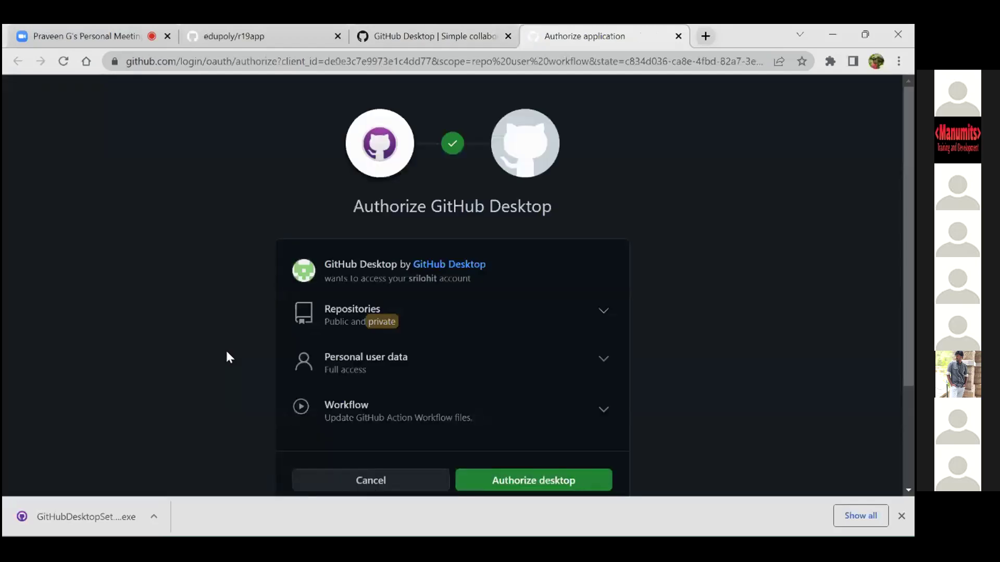
{"action": "left_click", "coordinate": [535, 480]}
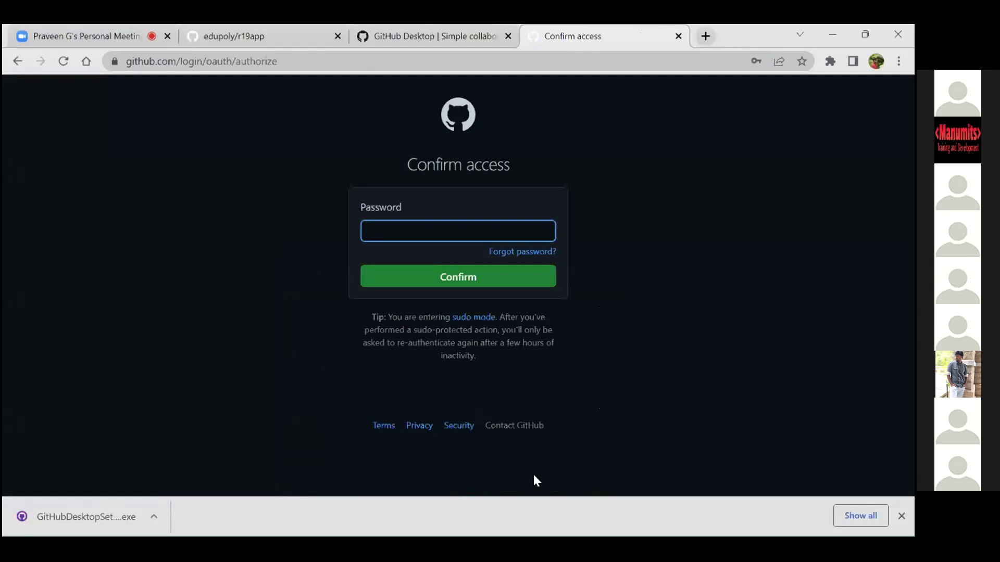
Confirm access with the saved account password, open GitHubDesktop.exe, and finish configuring Git with the GitHub account name and email address.
{"action": "left_click", "coordinate": [442, 232]}
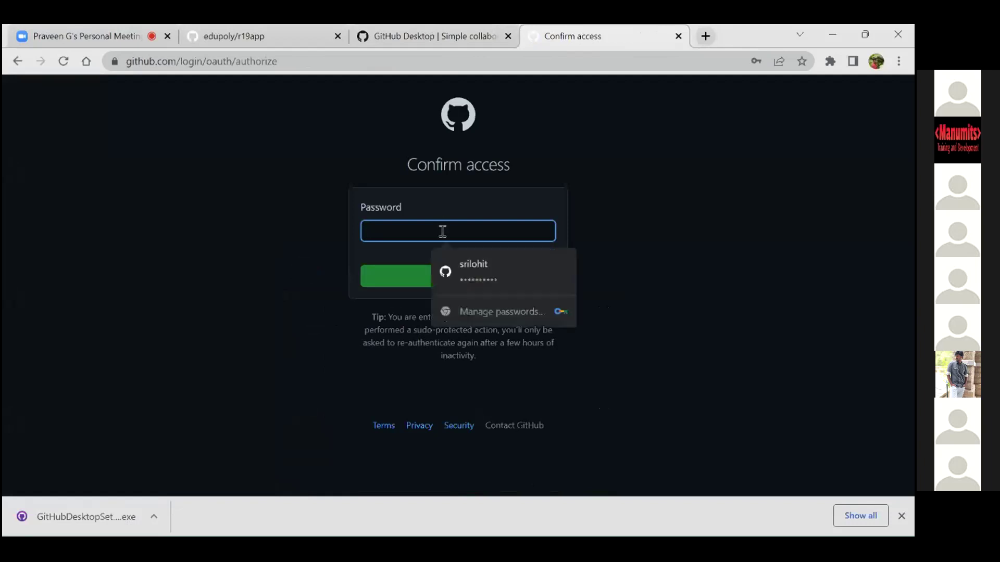
{"action": "left_click", "coordinate": [459, 262]}
{"action": "left_click", "coordinate": [426, 276]}
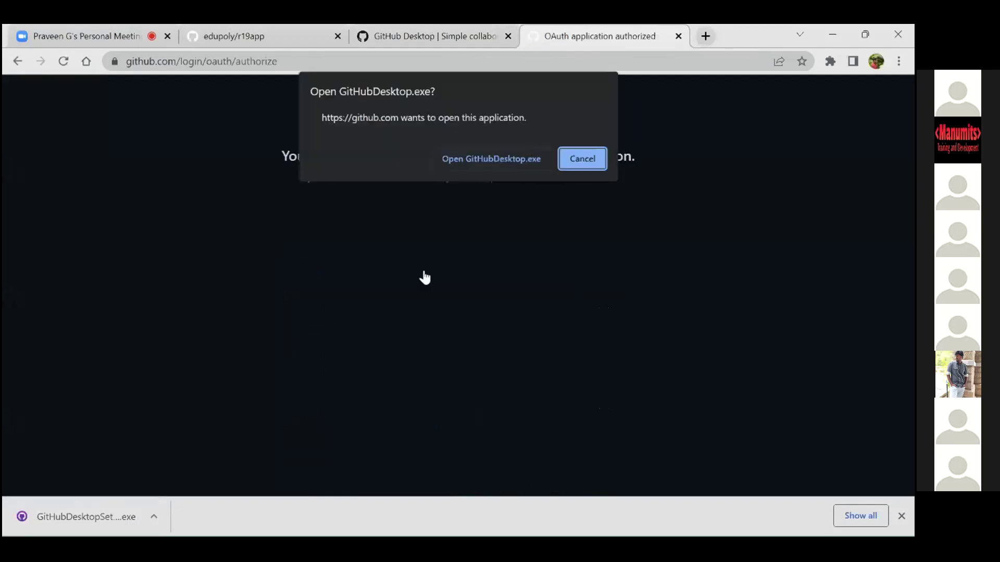
{"action": "left_click", "coordinate": [521, 161]}
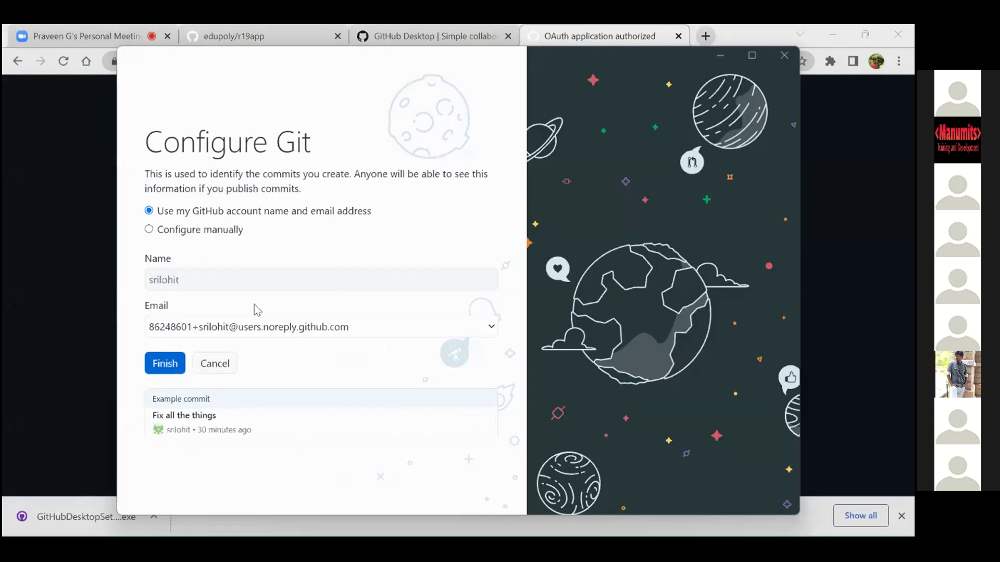
{"action": "left_click", "coordinate": [168, 368]}
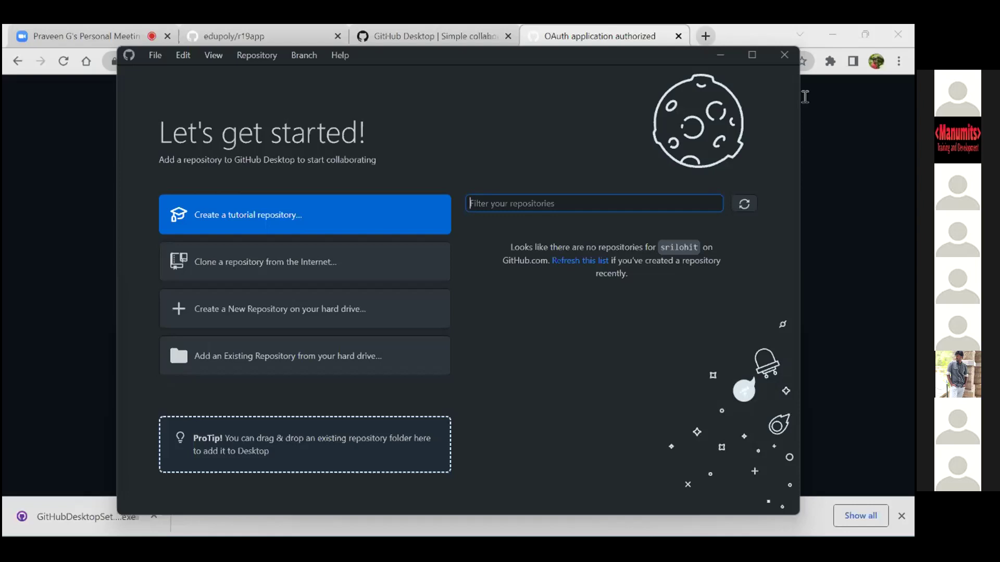
Close GitHub Desktop and launch it again from GitHubDesktopSetup-x64.exe in the Downloads folder.
{"action": "left_click", "coordinate": [780, 52]}
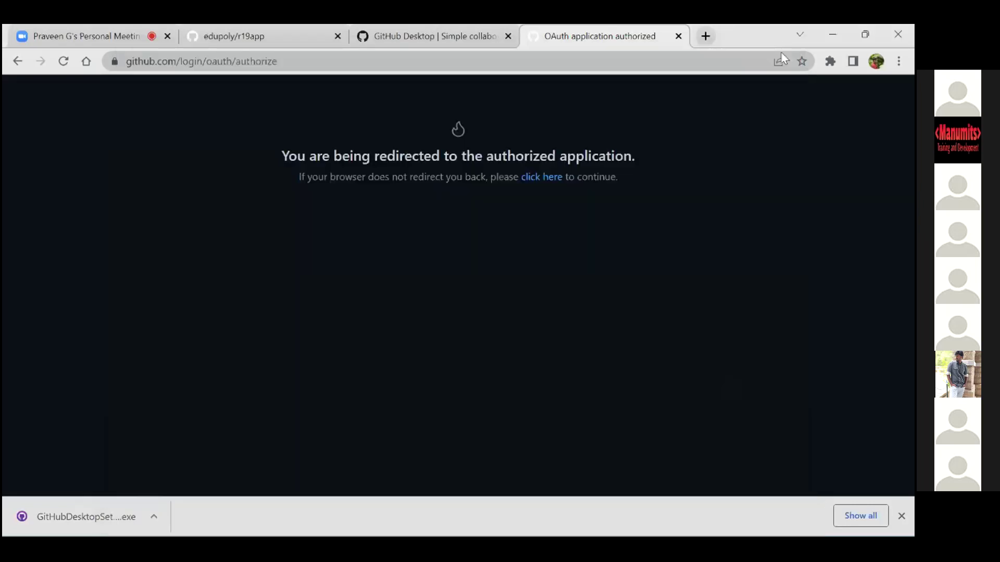
{"action": "left_click", "coordinate": [148, 521]}
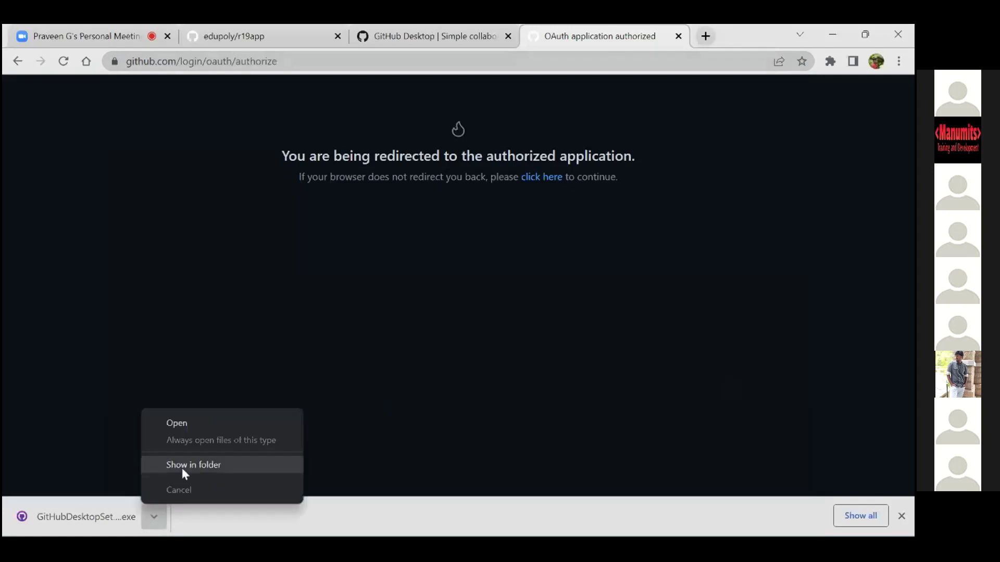
{"action": "left_click", "coordinate": [185, 471]}
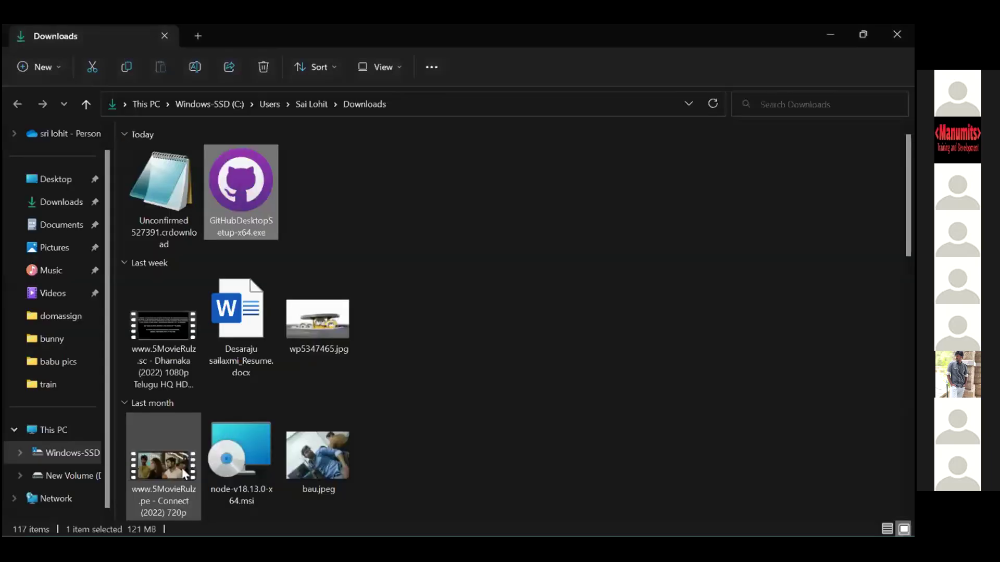
{"action": "double_click", "coordinate": [254, 191]}
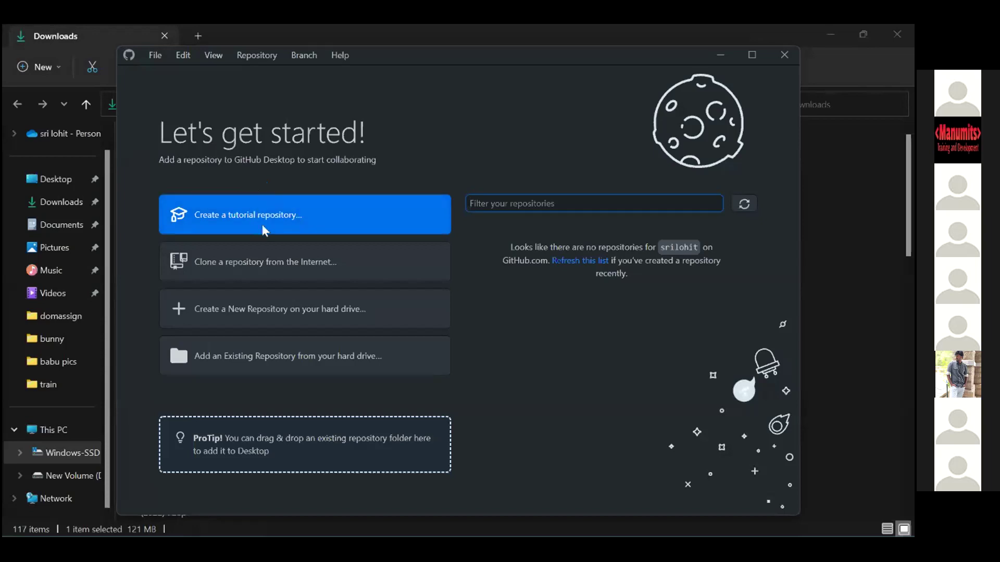
Create a new repository named abc on the hard drive, then close GitHub Desktop.
{"action": "left_click", "coordinate": [299, 310]}
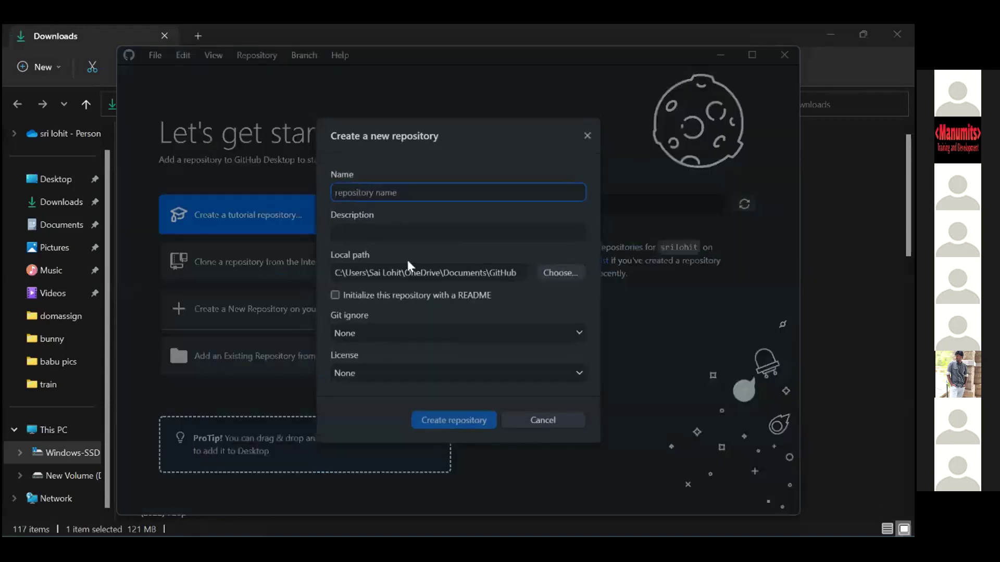
{"action": "type", "text": "abc"}
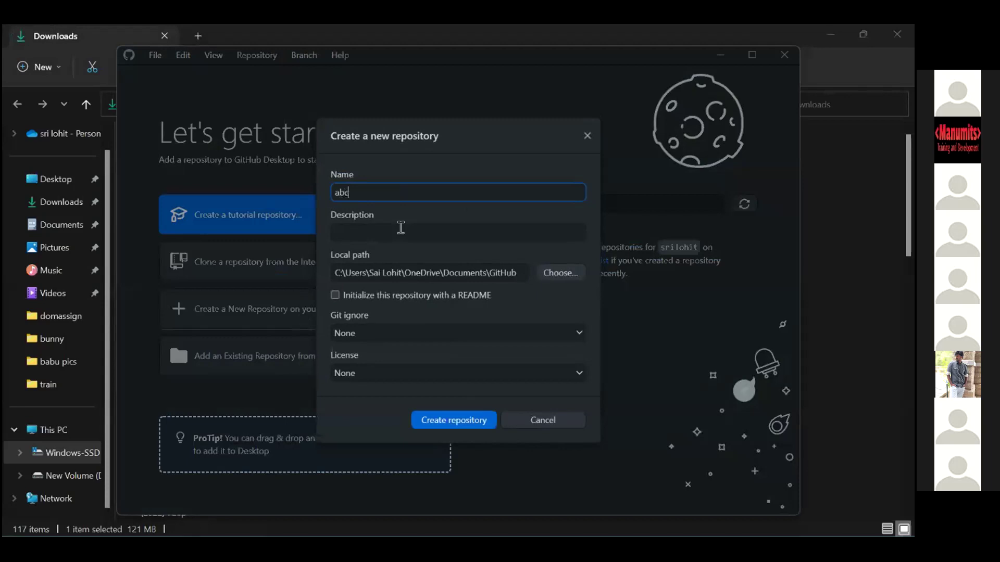
{"action": "left_click", "coordinate": [445, 421]}
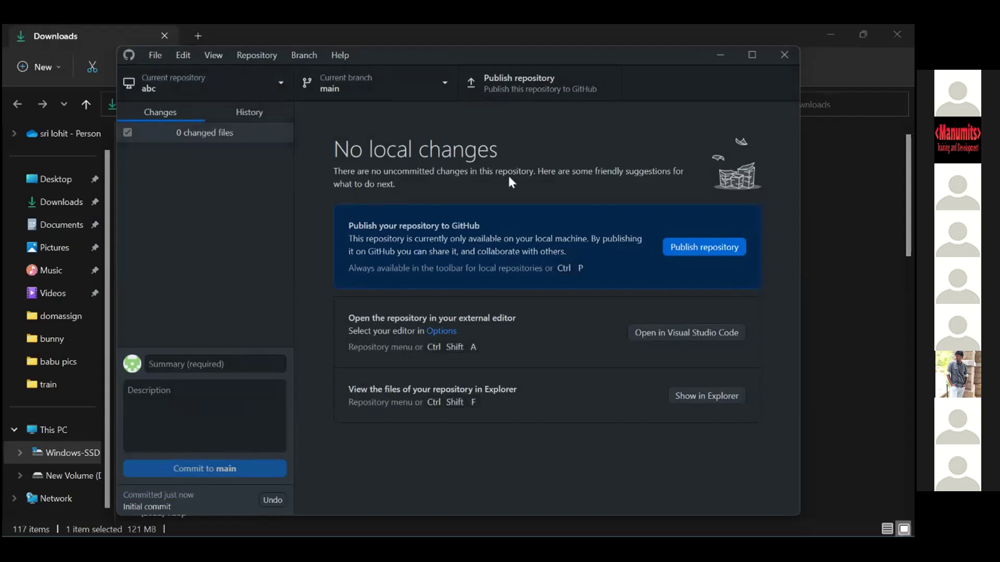
{"action": "left_click", "coordinate": [780, 61]}
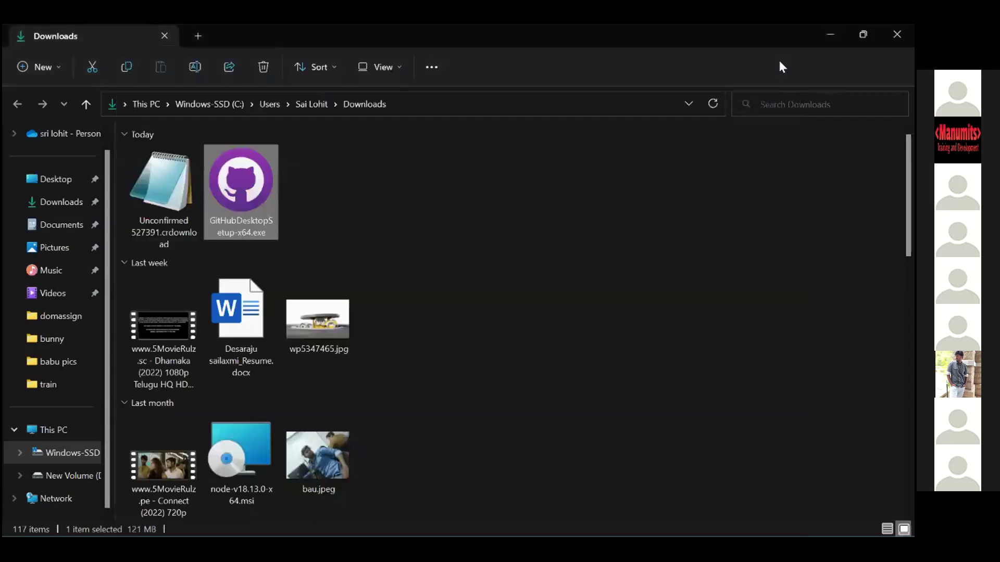
Switch to the train window in Visual Studio Code and open the Git for Windows download page from its source control view.
{"action": "left_click", "coordinate": [593, 519]}
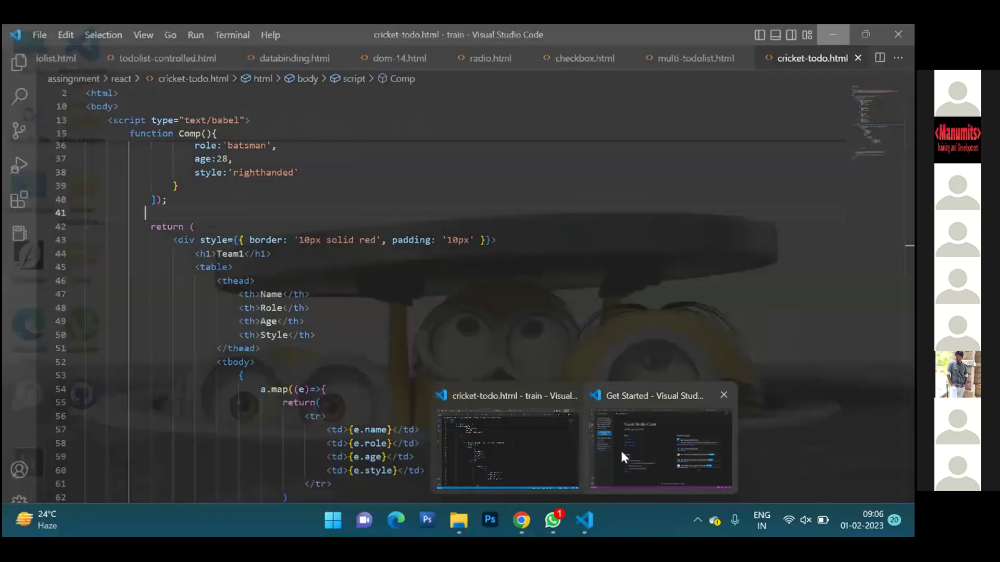
{"action": "mouse_move", "coordinate": [625, 448]}
{"action": "mouse_move", "coordinate": [528, 461]}
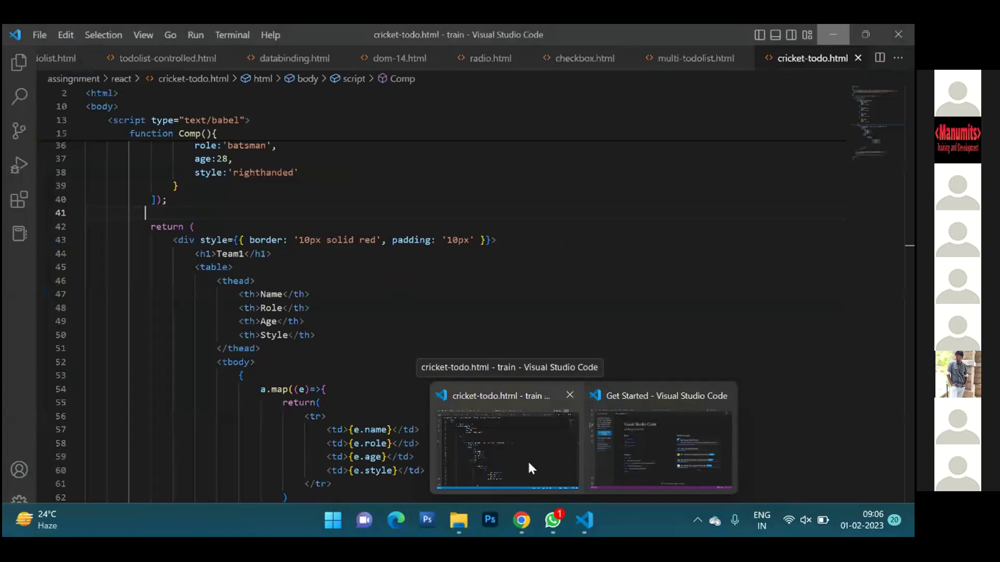
{"action": "left_click", "coordinate": [527, 460]}
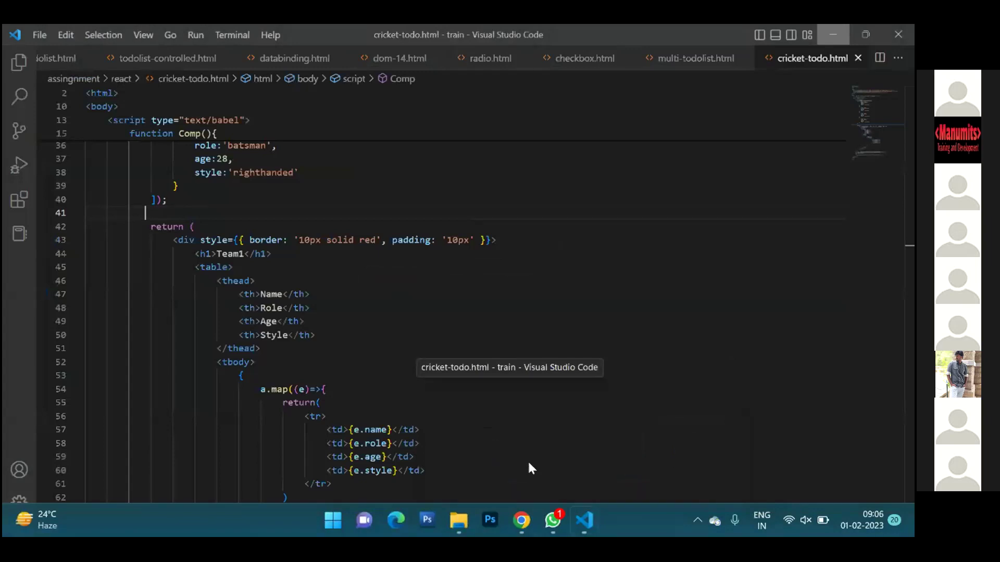
{"action": "left_click", "coordinate": [19, 133]}
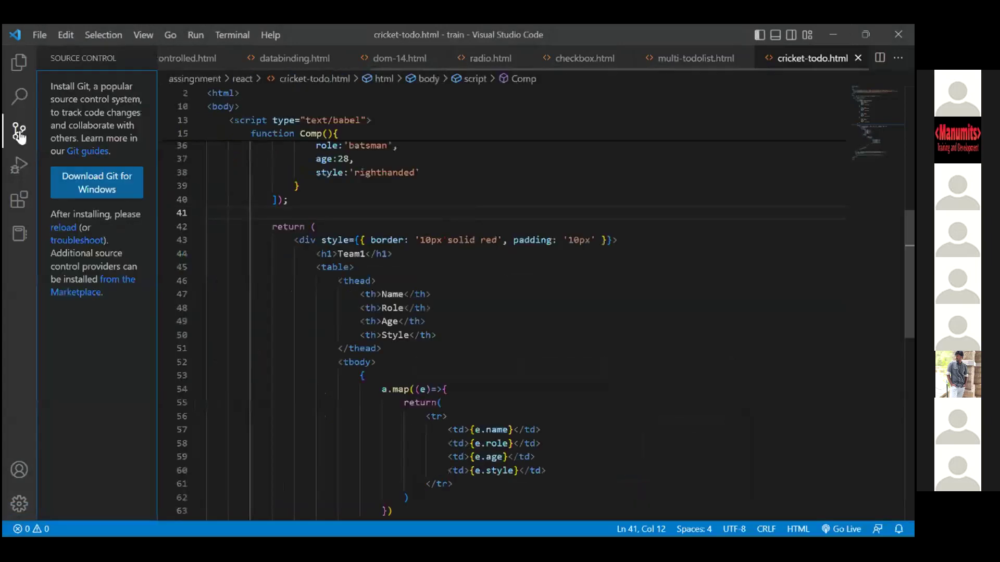
{"action": "left_click", "coordinate": [93, 182]}
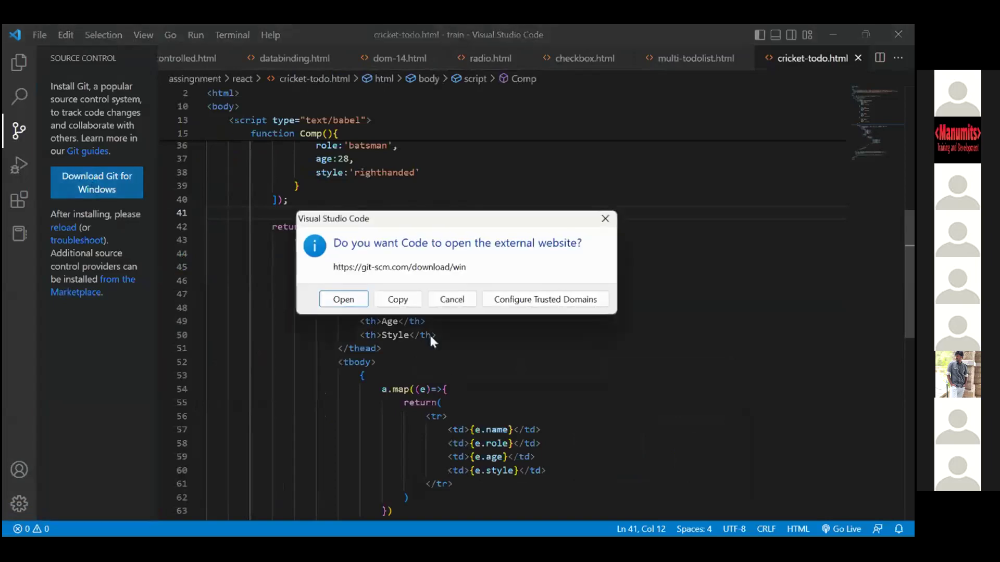
{"action": "left_click", "coordinate": [350, 302]}
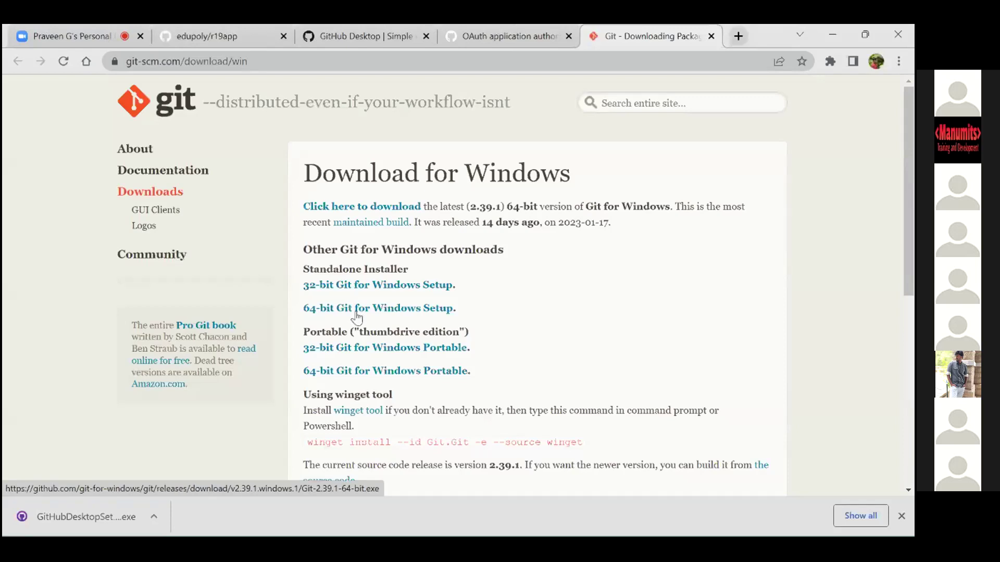
Download the 64-bit Git for Windows Setup, keep the file, and run Git-2.39.1-64-bit.exe from the Downloads folder.
{"action": "left_click", "coordinate": [356, 312]}
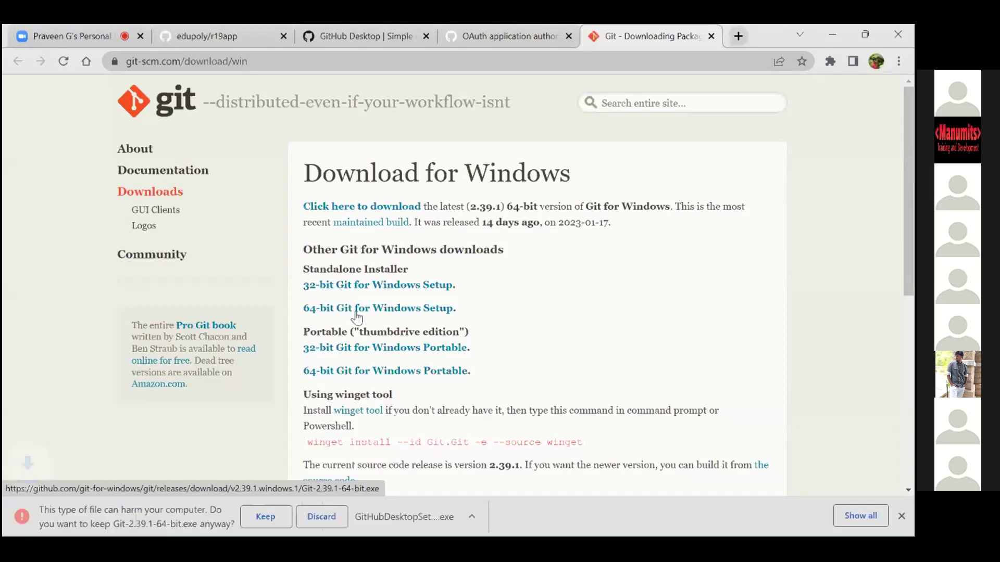
{"action": "left_click", "coordinate": [265, 521]}
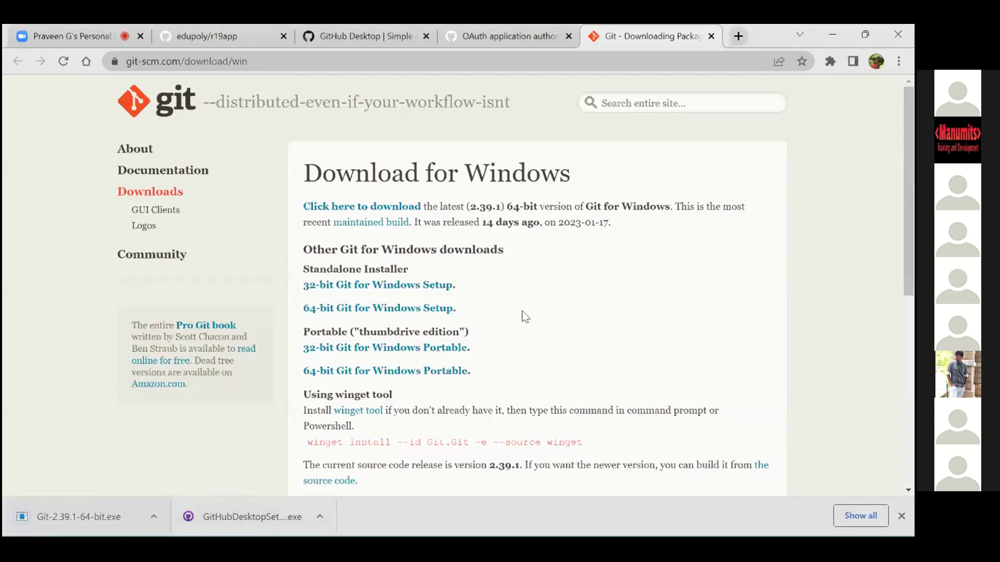
{"action": "left_click", "coordinate": [149, 518]}
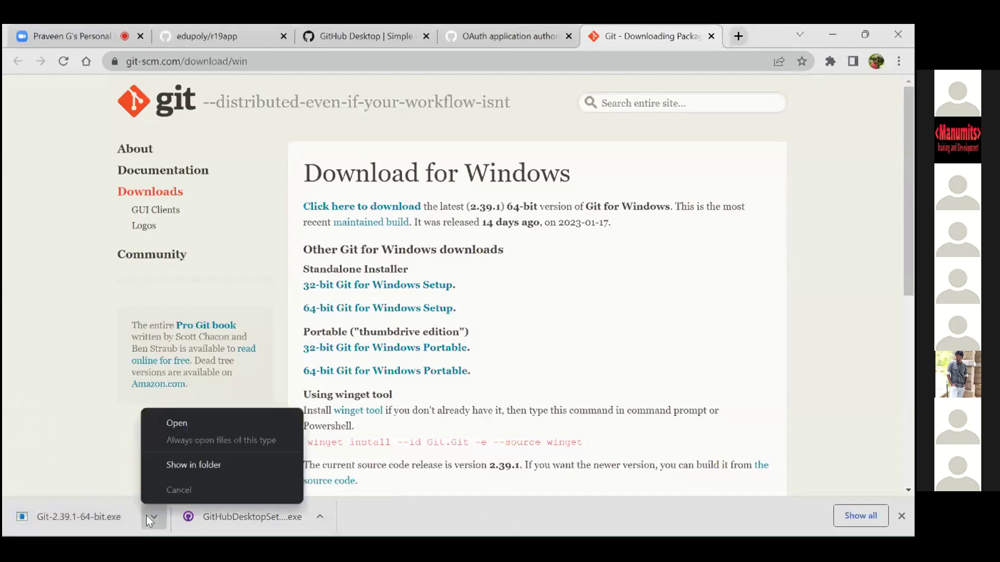
{"action": "left_click", "coordinate": [208, 464]}
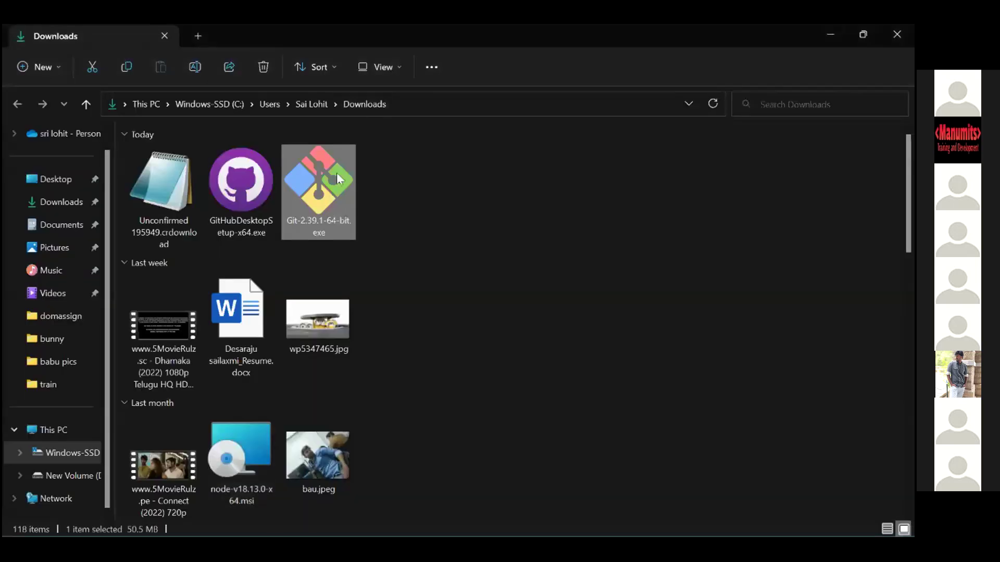
{"action": "double_click", "coordinate": [318, 190]}
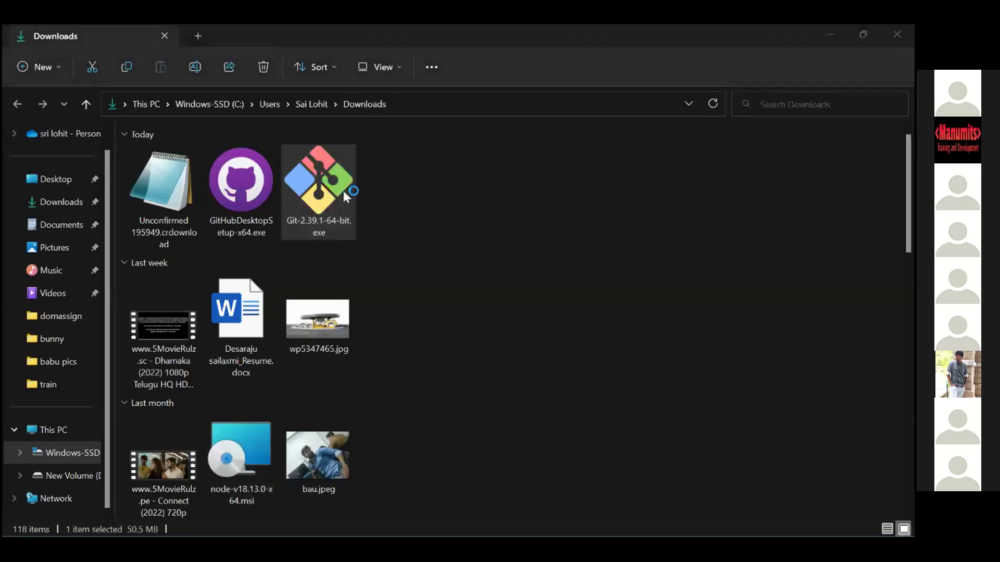
Proceed through the Git 2.39.1 setup with the default components, rechecking the component selection before returning to the Start Menu folder choice.
{"action": "left_click", "coordinate": [348, 221]}
{"action": "left_click", "coordinate": [540, 399]}
{"action": "left_click", "coordinate": [540, 399]}
{"action": "left_click", "coordinate": [541, 399]}
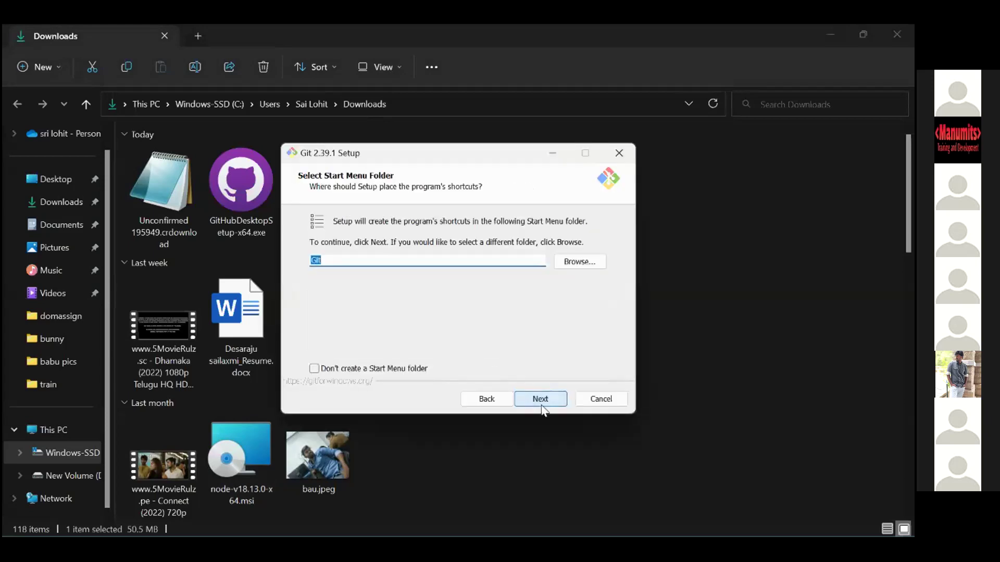
{"action": "left_click", "coordinate": [494, 401]}
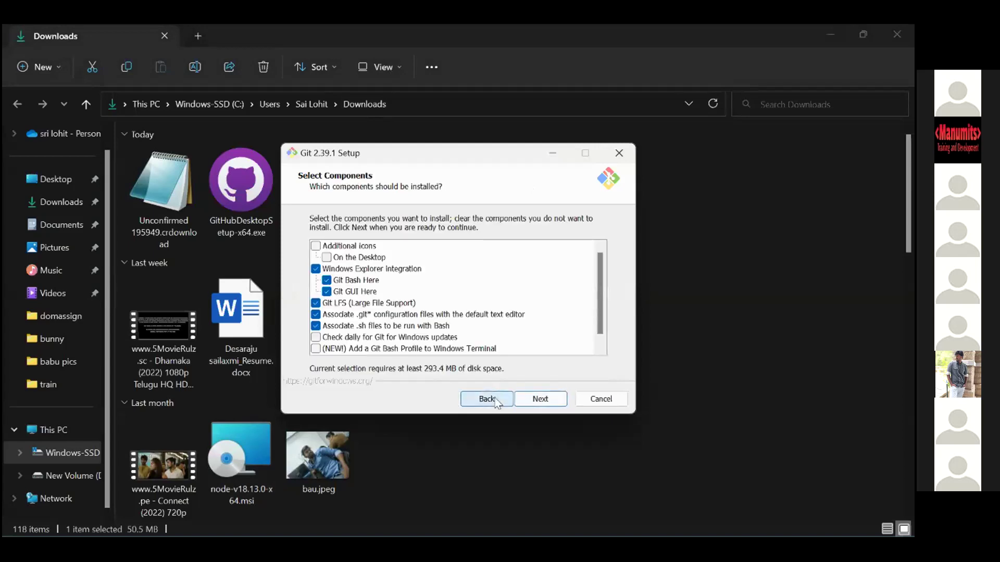
{"action": "left_click", "coordinate": [539, 400]}
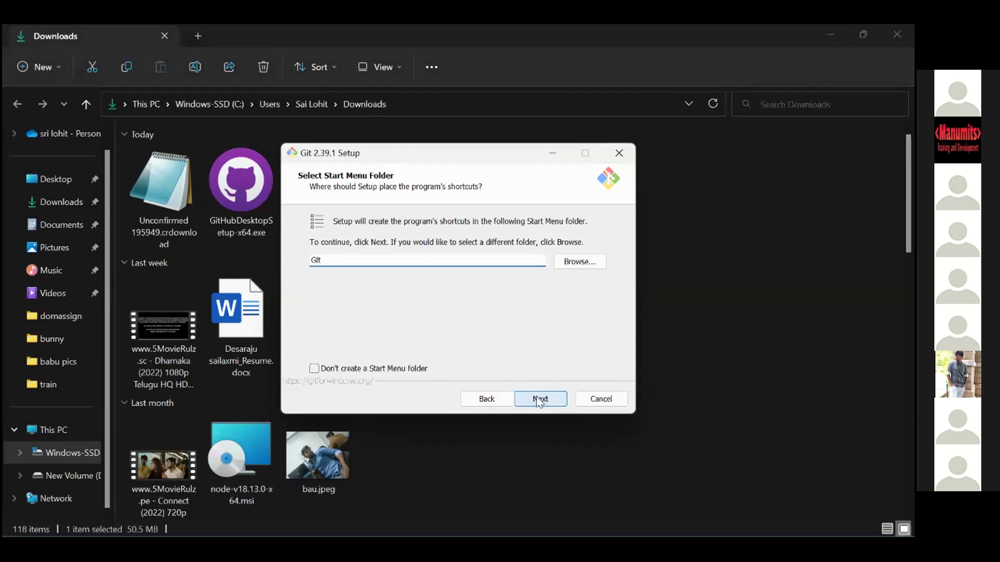
Keep Git as the Start Menu folder and "Git from the command line and also from 3rd-party software", accepting the defaults up to line ending conversions.
{"action": "left_click", "coordinate": [539, 400]}
{"action": "left_click", "coordinate": [539, 401]}
{"action": "left_click", "coordinate": [539, 401]}
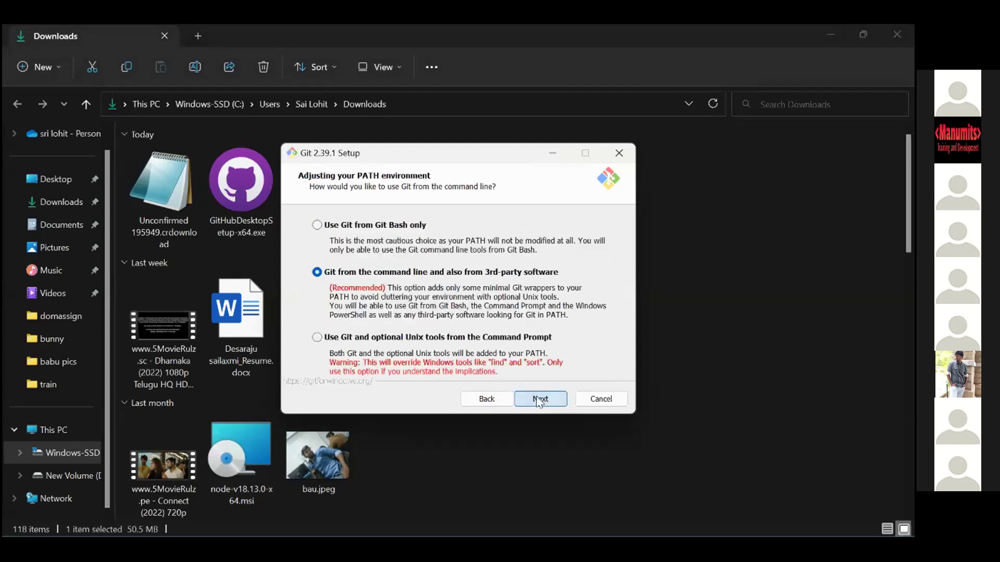
{"action": "left_click", "coordinate": [539, 400]}
{"action": "left_click", "coordinate": [539, 400]}
{"action": "left_click", "coordinate": [539, 400]}
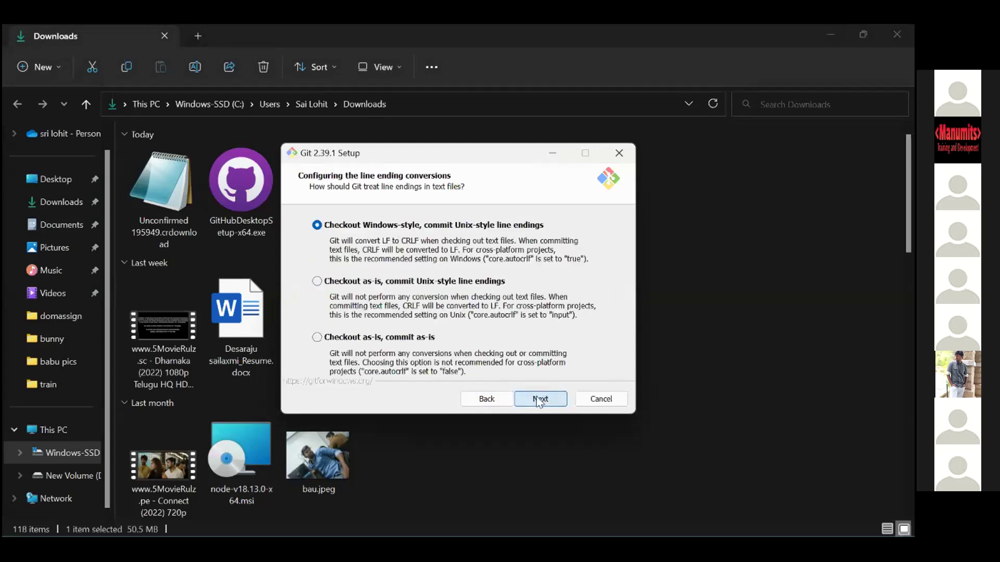
Keep "Checkout Windows-style, commit Unix-style line endings" and the remaining defaults, install Git, and finish setup without viewing the release notes.
{"action": "left_click", "coordinate": [539, 400]}
{"action": "left_click", "coordinate": [538, 400]}
{"action": "left_click", "coordinate": [538, 400]}
{"action": "left_click", "coordinate": [539, 399]}
{"action": "left_click", "coordinate": [538, 399]}
{"action": "left_click", "coordinate": [538, 400]}
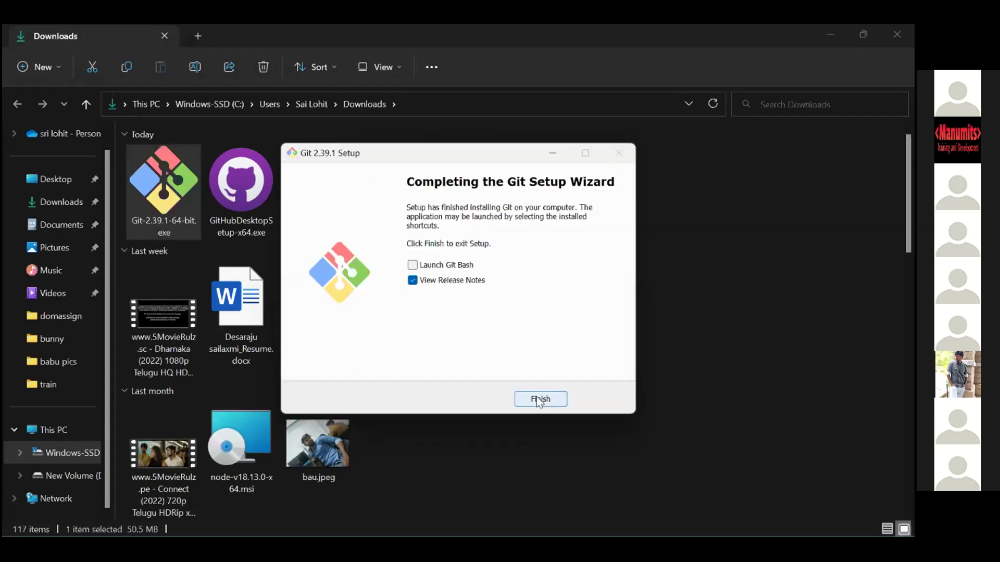
{"action": "left_click", "coordinate": [413, 280]}
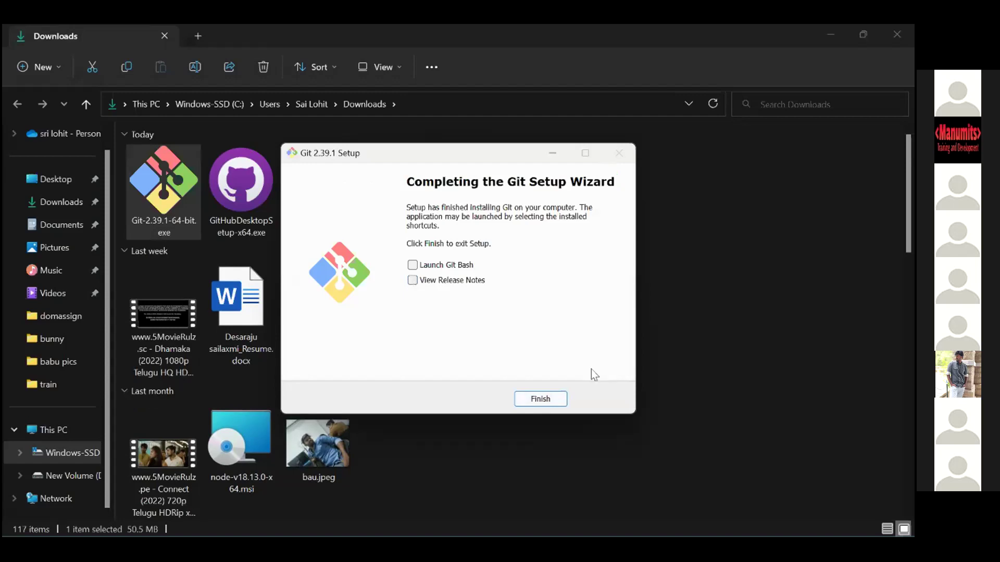
{"action": "left_click", "coordinate": [535, 400]}
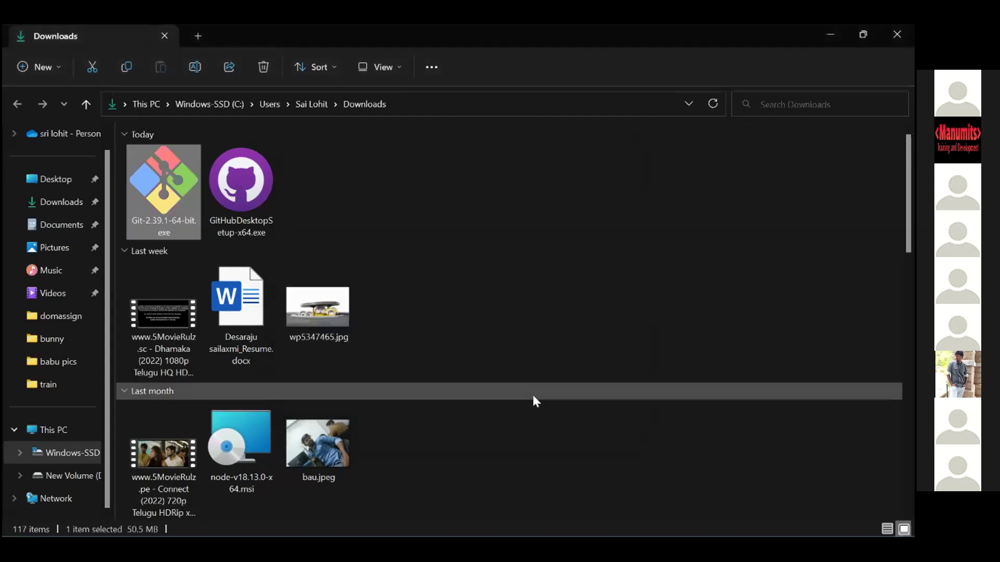
Switch to Visual Studio Code and close both its train window and its Get Started window.
{"action": "key", "text": "super+Tab"}
{"action": "key", "text": "Escape"}
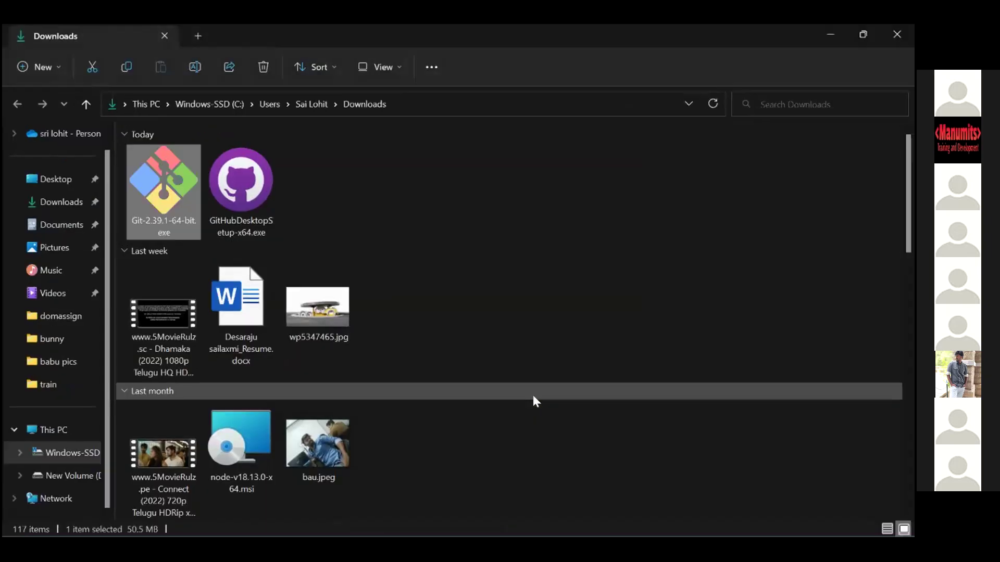
{"action": "key", "text": "super+Tab"}
{"action": "key", "text": "Escape"}
{"action": "left_click", "coordinate": [533, 396]}
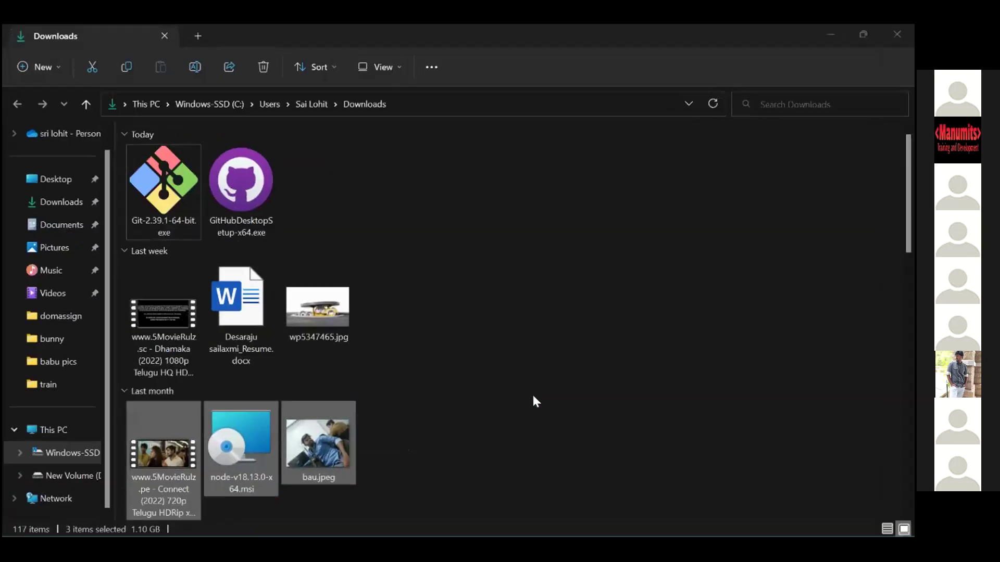
{"action": "key", "text": "alt+Tab"}
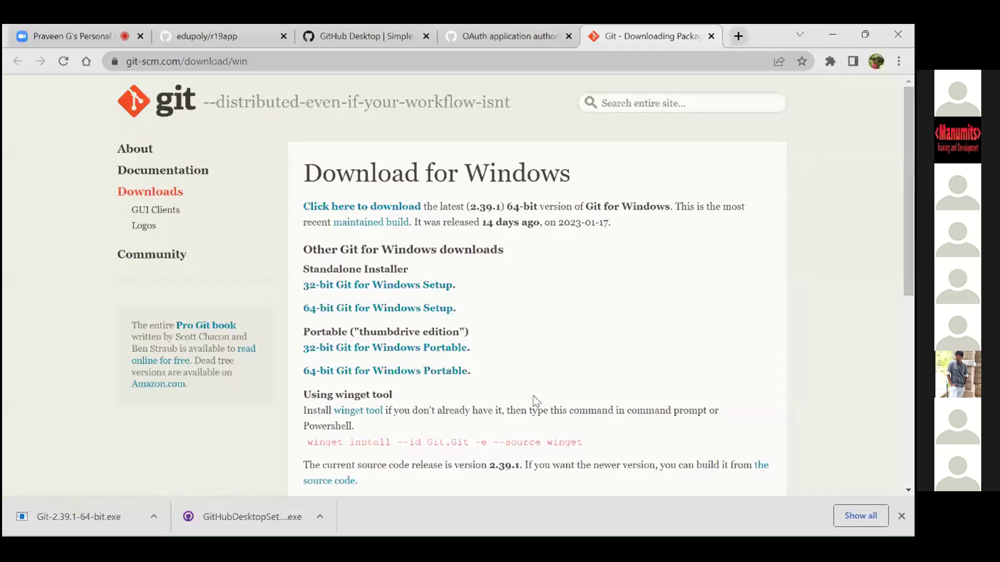
{"action": "key", "text": "alt+Tab"}
{"action": "key", "text": "alt+Tab"}
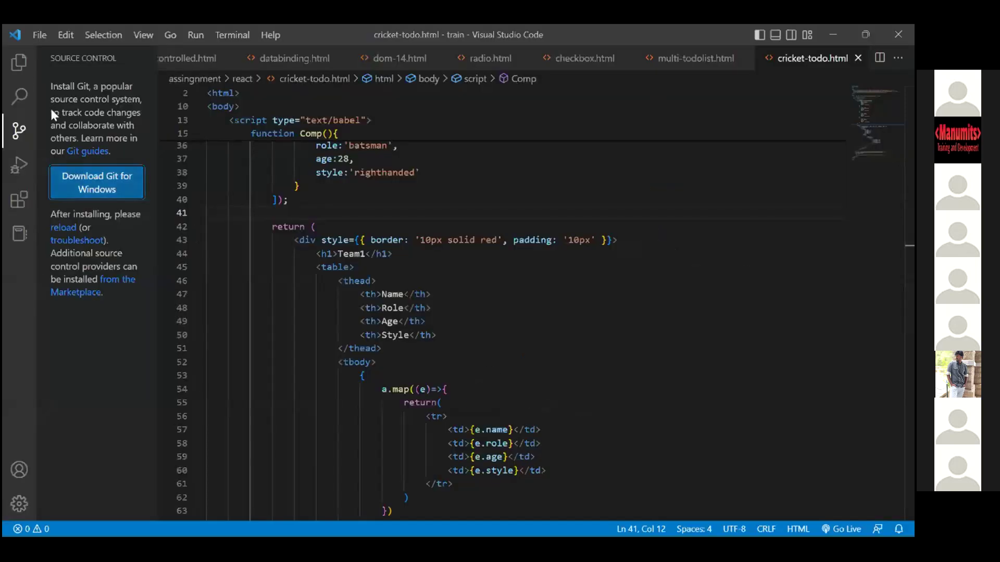
{"action": "left_click", "coordinate": [897, 38]}
{"action": "key", "text": "alt+Tab"}
{"action": "key", "text": "Tab"}
{"action": "key", "text": "Tab"}
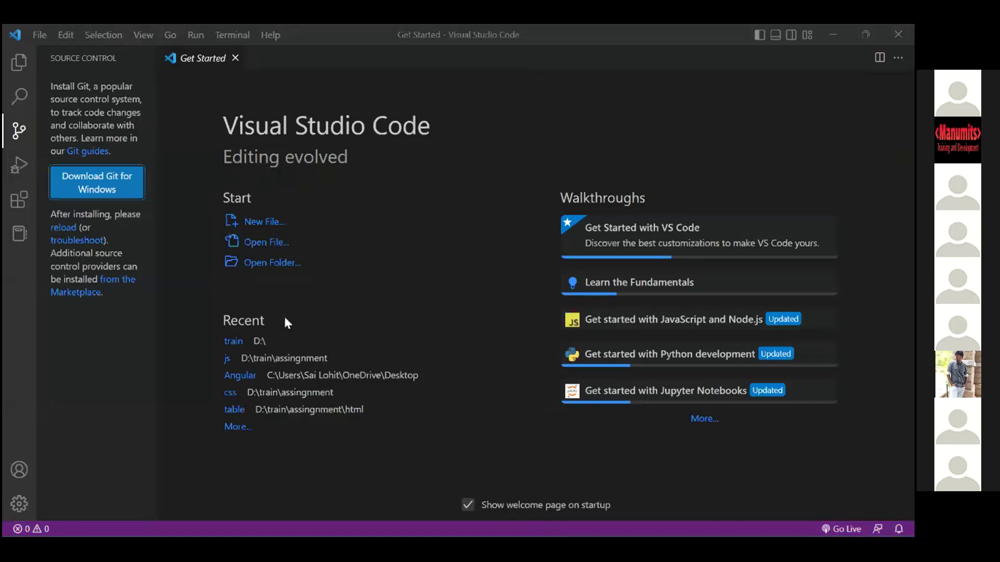
{"action": "left_click", "coordinate": [895, 36]}
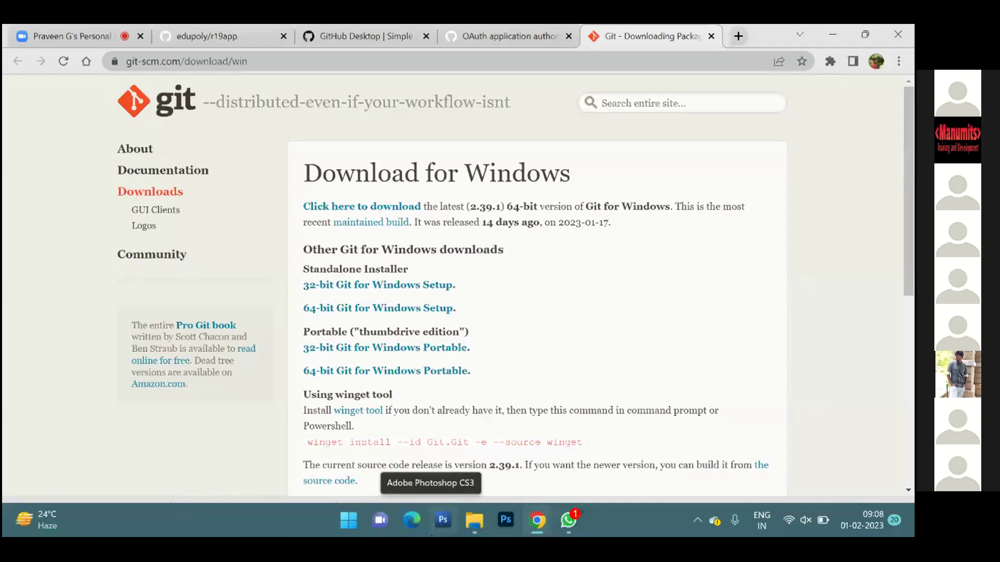
Relaunch Visual Studio Code by searching for vs, and start cloning a repository from its source control view.
{"action": "left_click", "coordinate": [339, 517]}
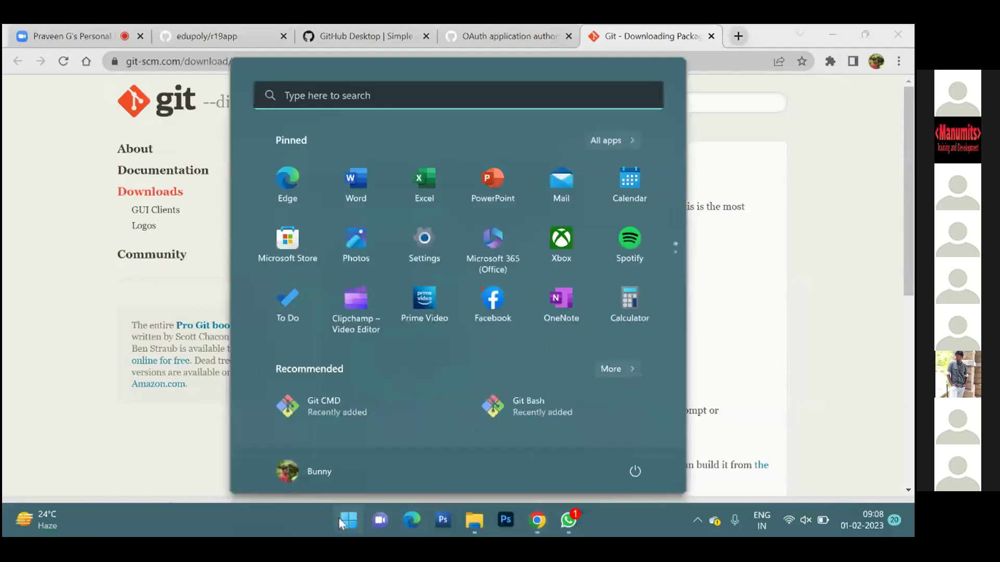
{"action": "type", "text": "vs"}
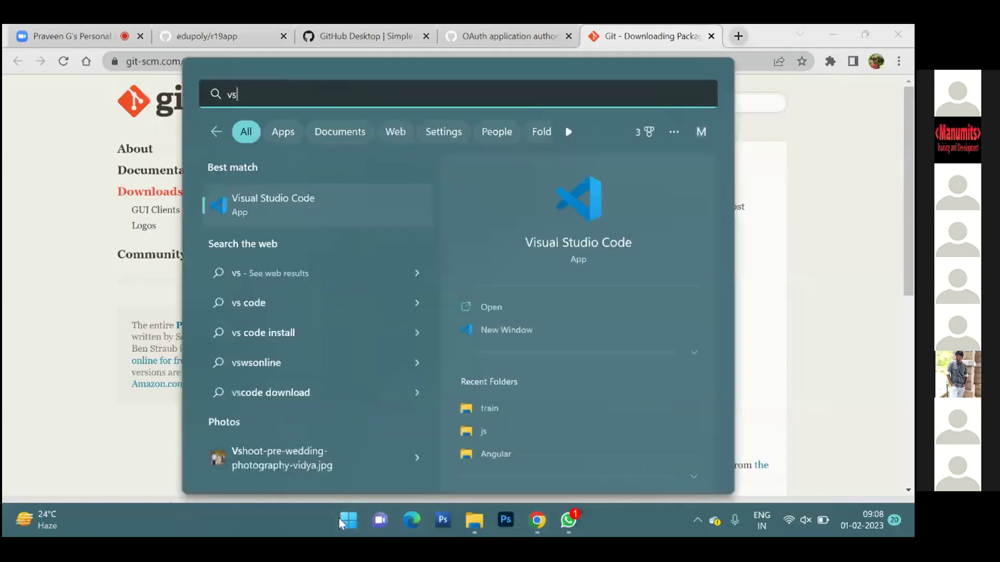
{"action": "left_click", "coordinate": [499, 303]}
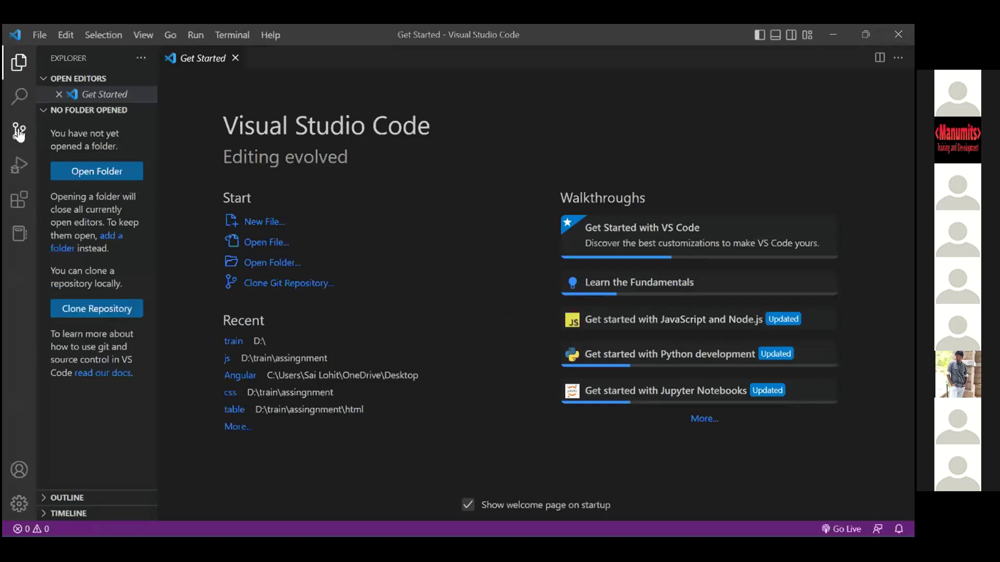
{"action": "left_click", "coordinate": [19, 132]}
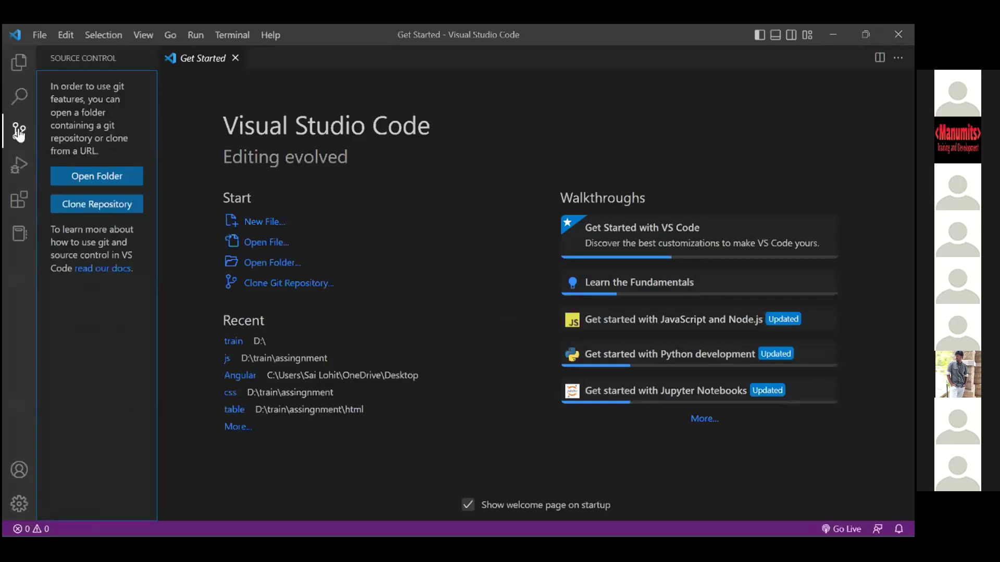
{"action": "left_click", "coordinate": [96, 207]}
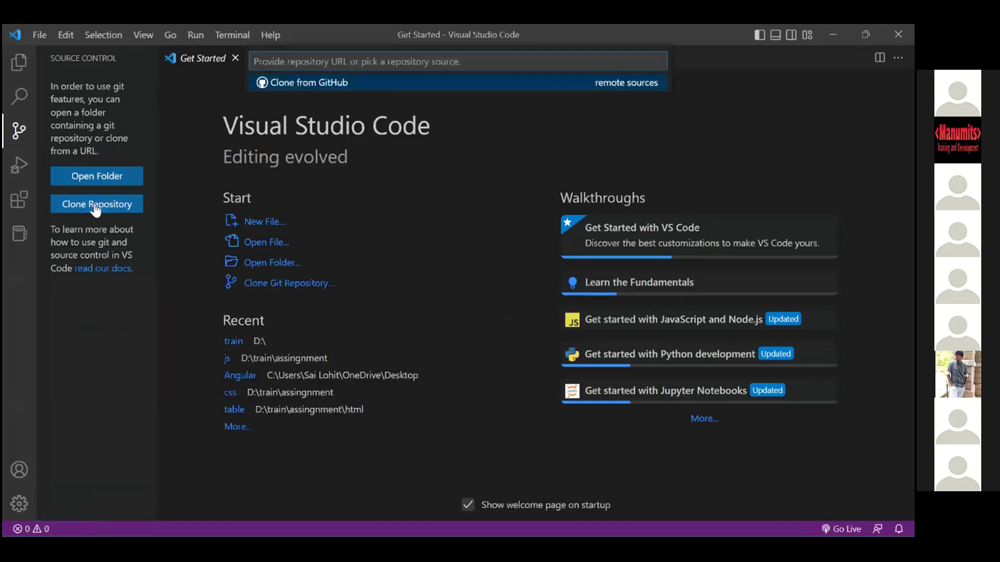
Switch to the edupoly/r19app GitHub page in Chrome and copy the repository's HTTPS clone URL.
{"action": "mouse_move", "coordinate": [416, 535]}
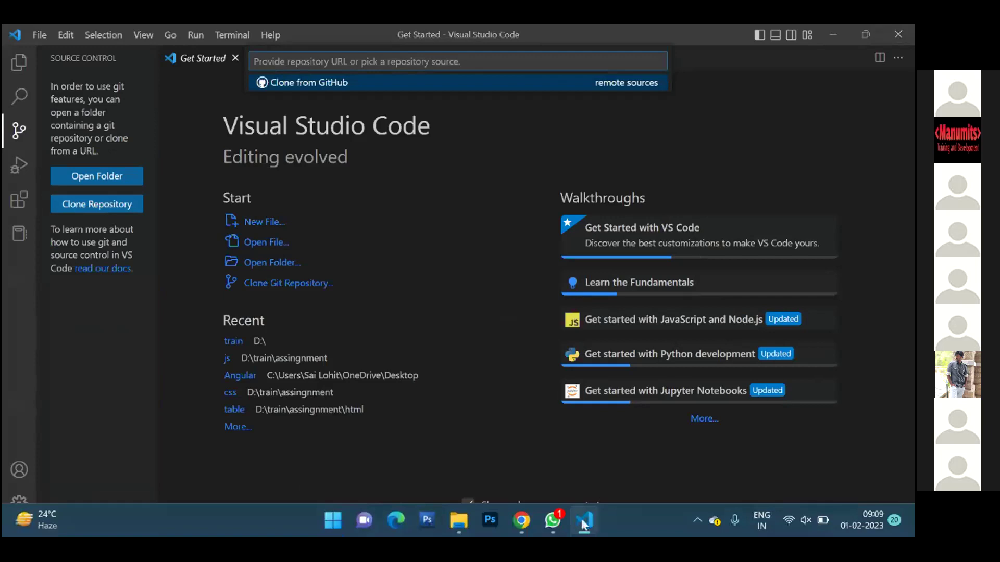
{"action": "left_click", "coordinate": [520, 526]}
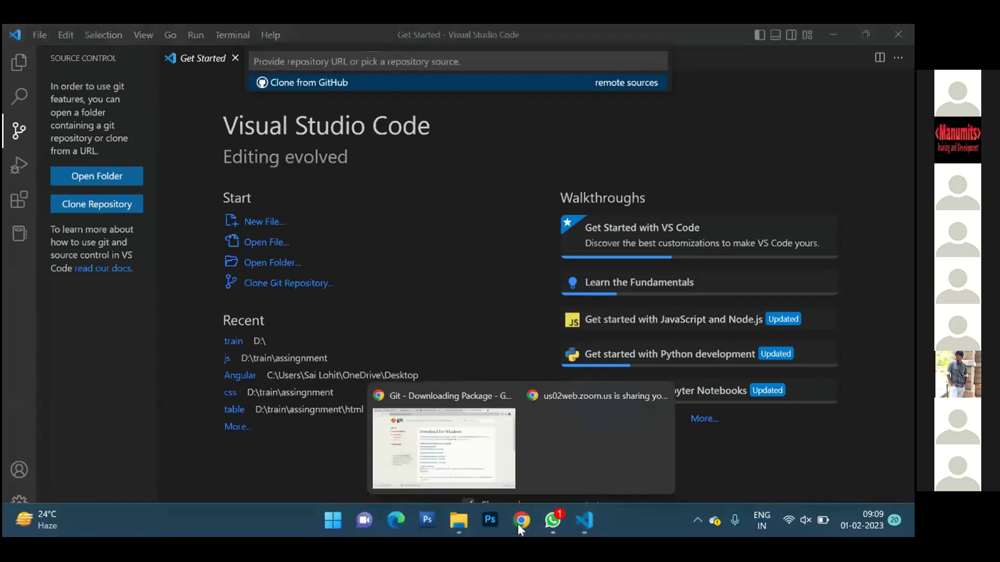
{"action": "left_click", "coordinate": [493, 464]}
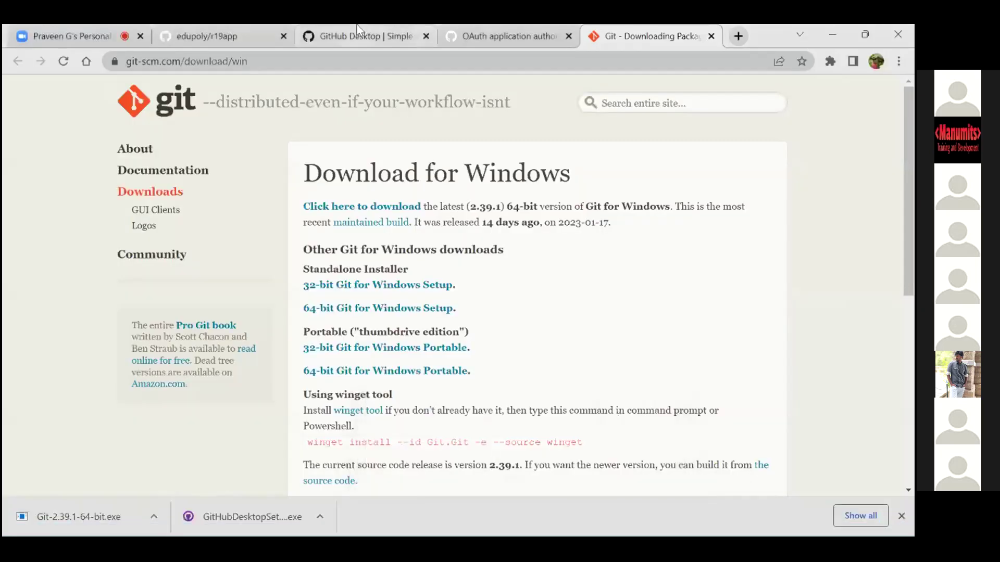
{"action": "left_click", "coordinate": [192, 36]}
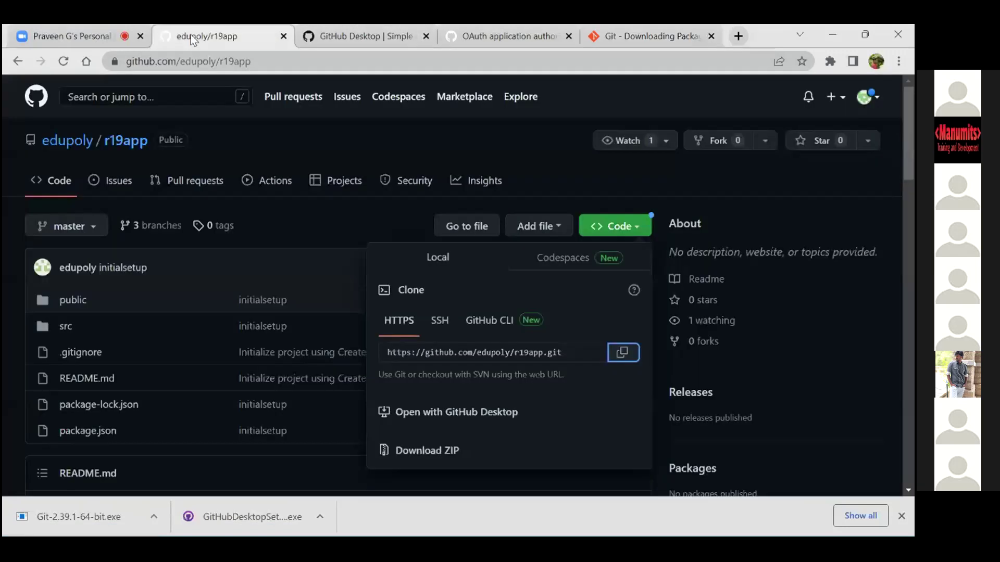
{"action": "left_click", "coordinate": [572, 352]}
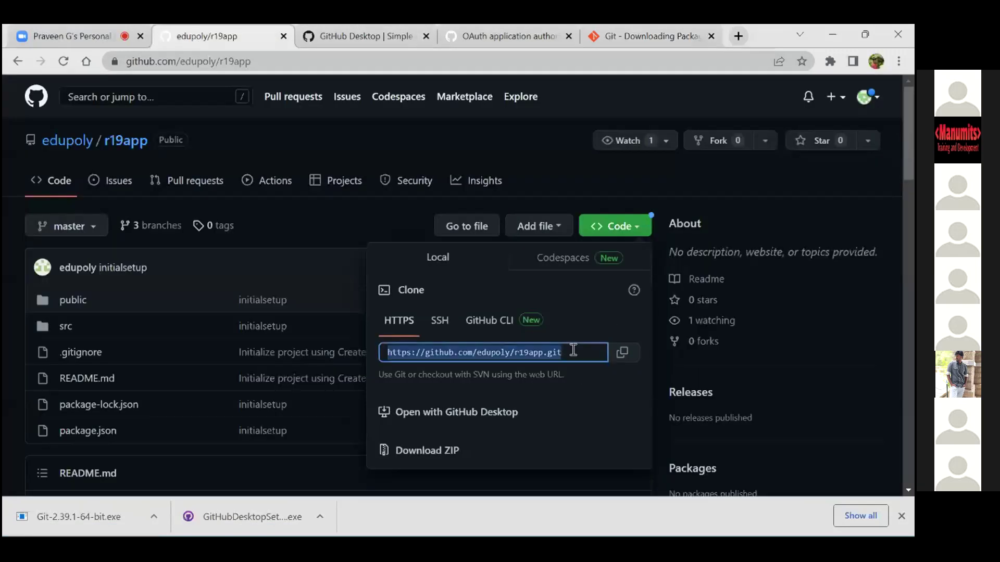
{"action": "left_click", "coordinate": [622, 354]}
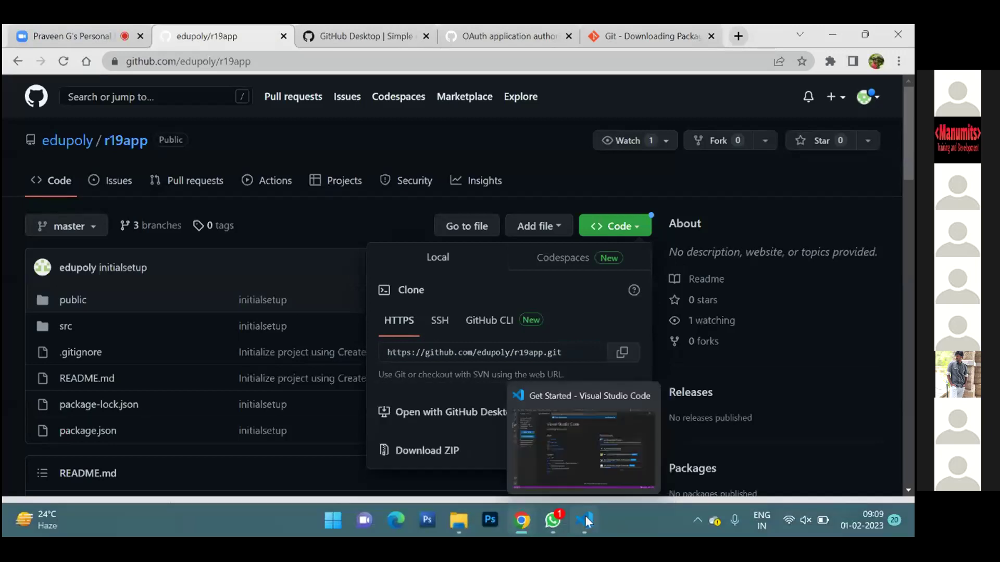
{"action": "left_click", "coordinate": [585, 520]}
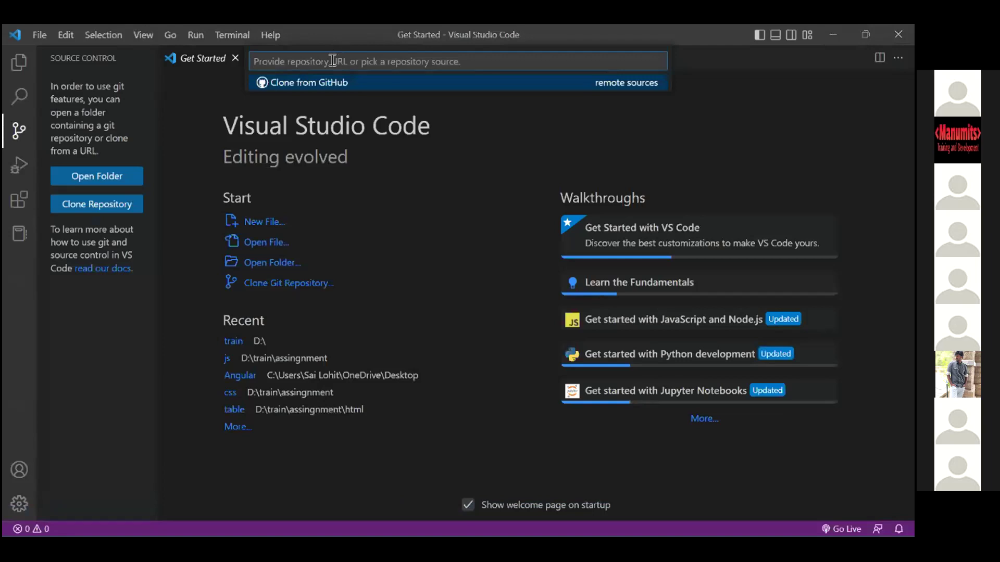
{"action": "key", "text": "ctrl+v"}
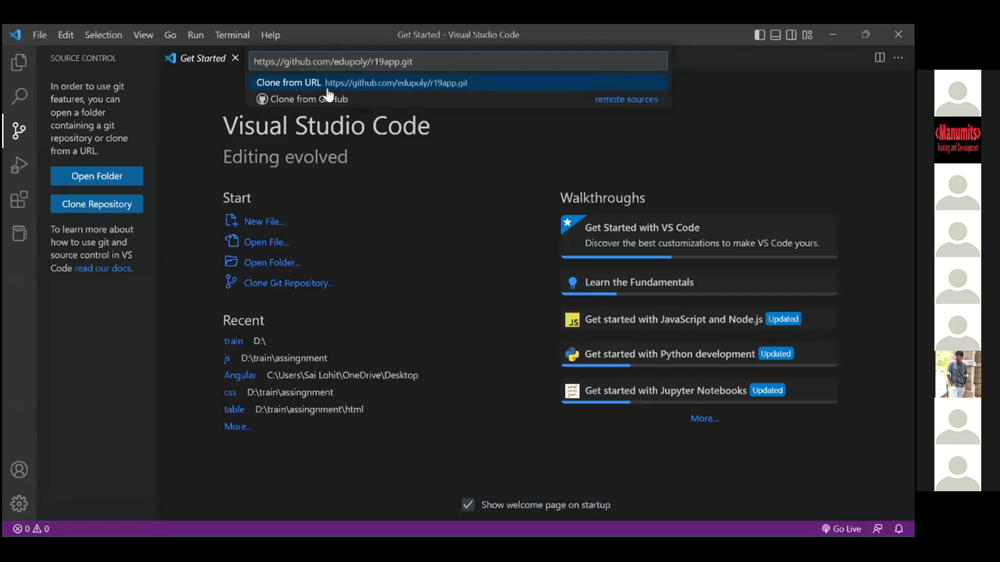
{"action": "left_click", "coordinate": [328, 82]}
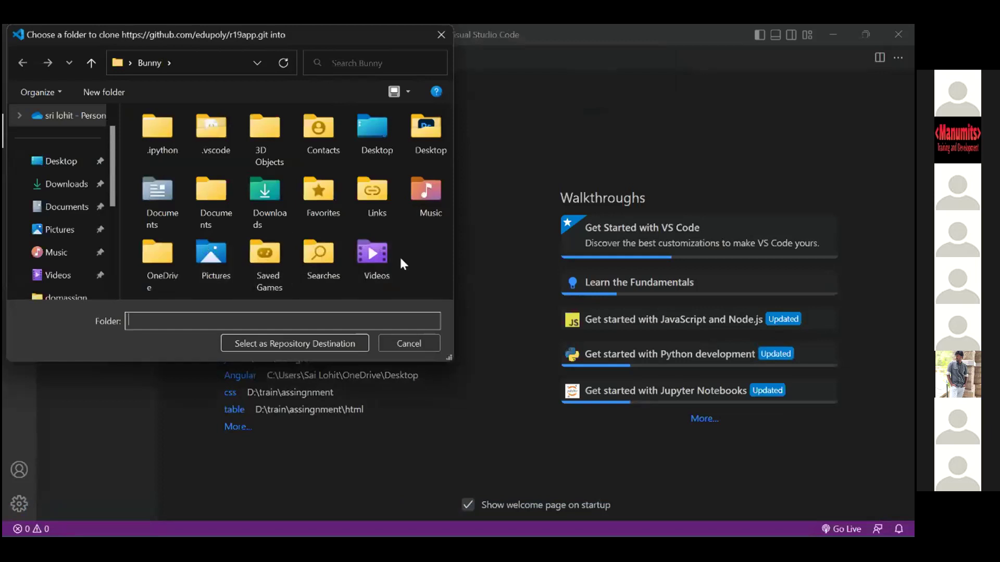
Create a folder named reactclass on New Volume (D:) and select it as the repository destination.
{"action": "scroll", "coordinate": [63, 243], "scroll_direction": "down", "scroll_amount": 3}
{"action": "scroll", "coordinate": [64, 243], "scroll_direction": "down", "scroll_amount": 2}
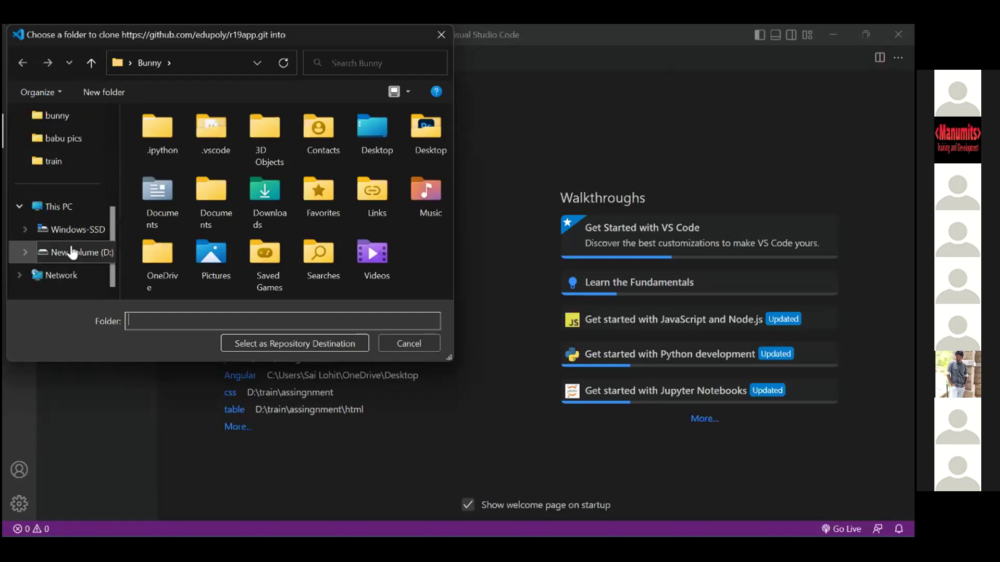
{"action": "left_click", "coordinate": [72, 252]}
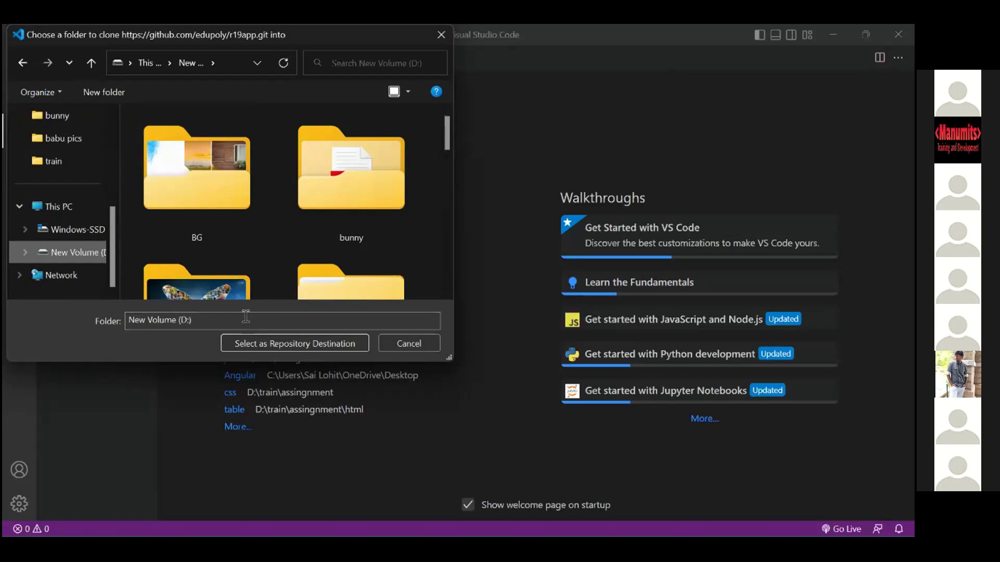
{"action": "left_click", "coordinate": [105, 91]}
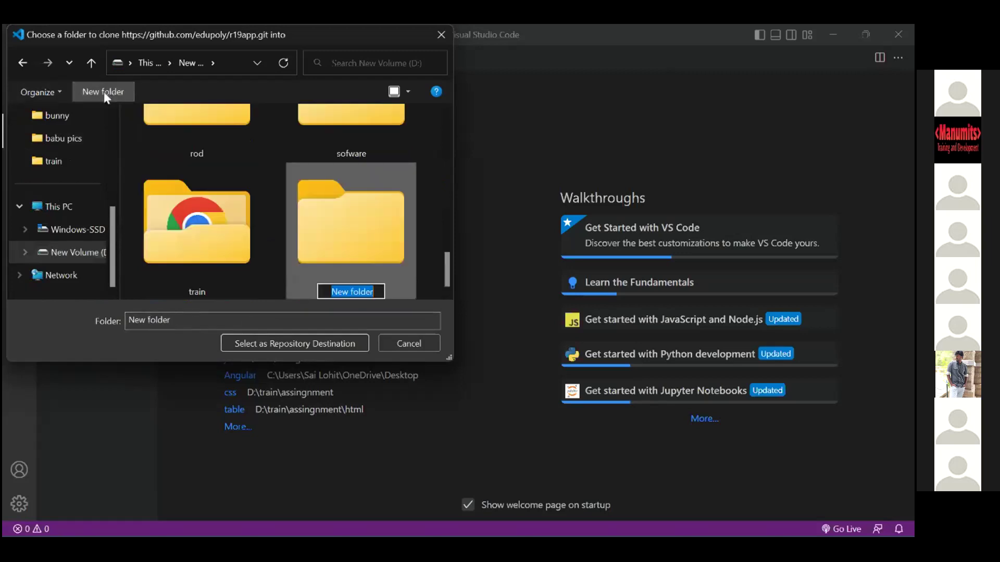
{"action": "type", "text": "rea"}
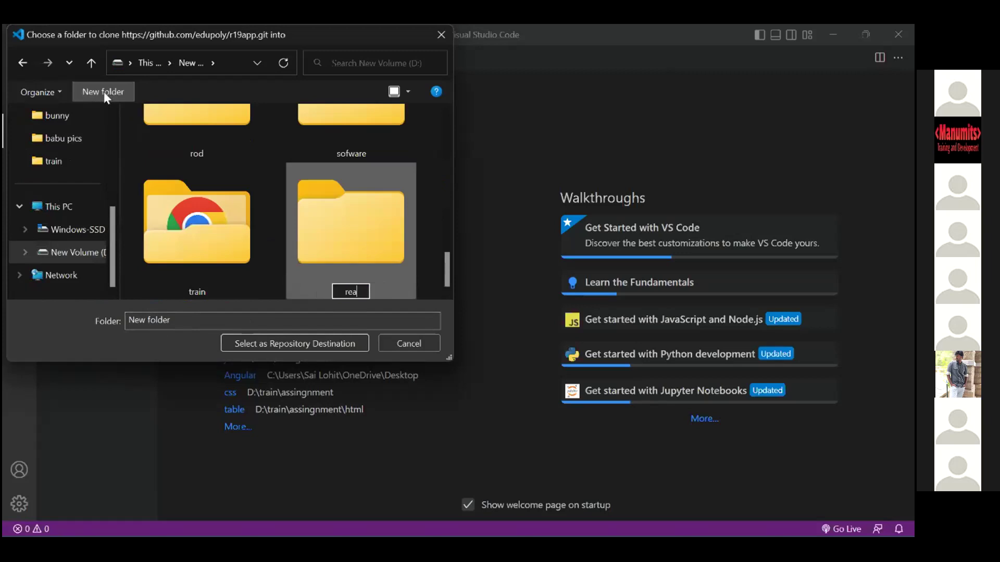
{"action": "type", "text": "ctclass"}
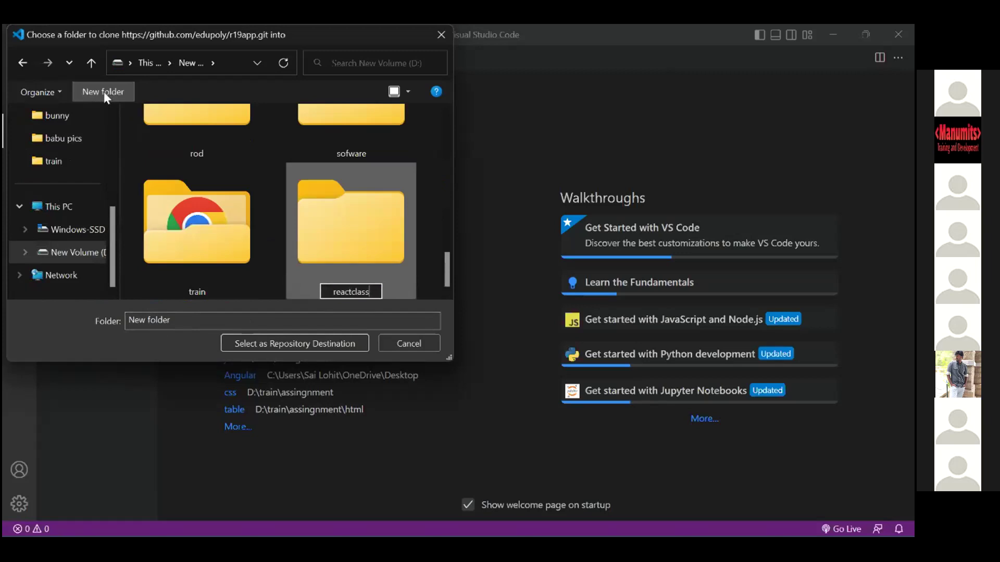
{"action": "key", "text": "Return"}
{"action": "left_click", "coordinate": [294, 344]}
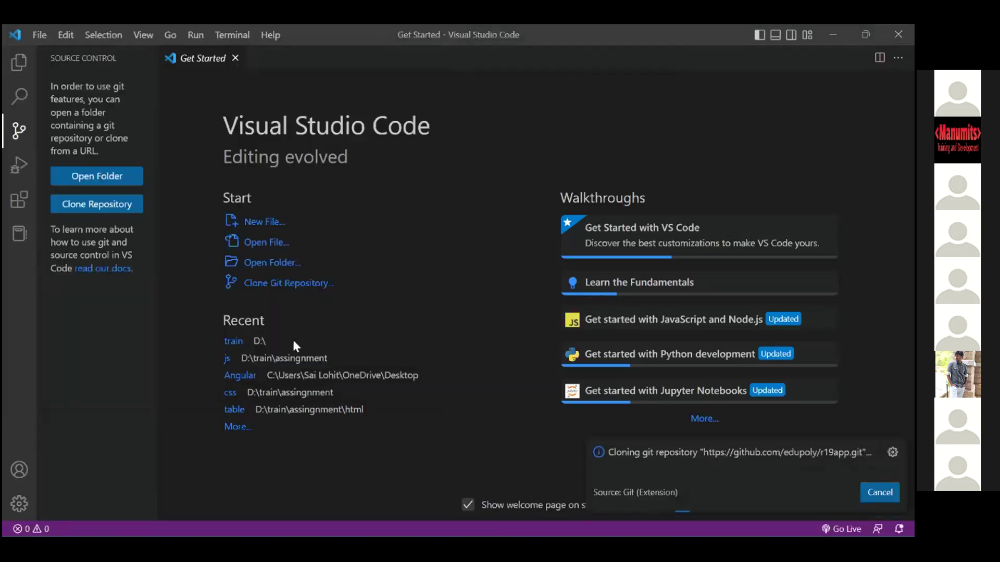